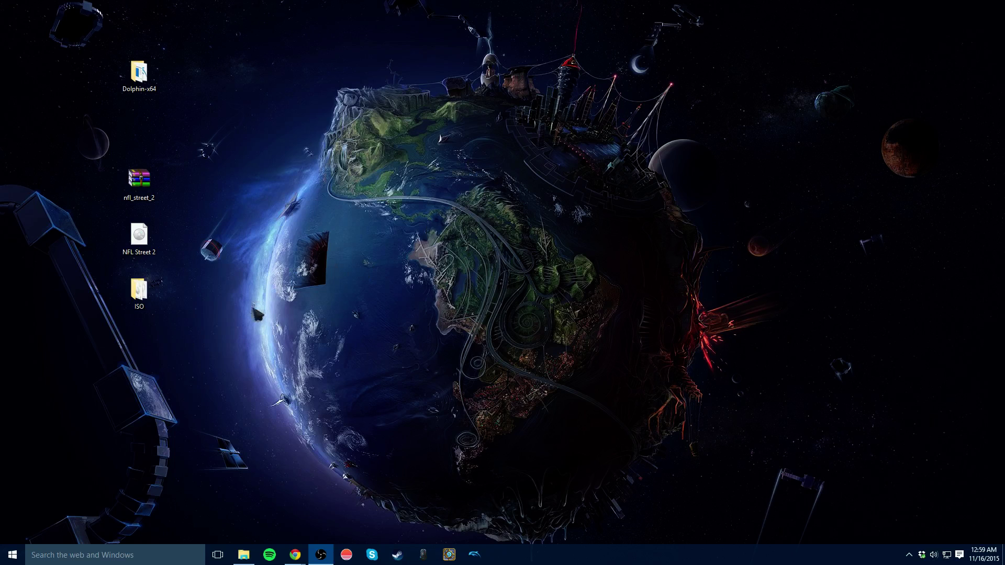
- Switch to Chrome and download the Windows x64 build of development version 4.0-8161 from the Dolphin Emulator download page
{"action": "left_click_drag", "start_coordinate": [258, 315], "coordinate": [290, 294]}
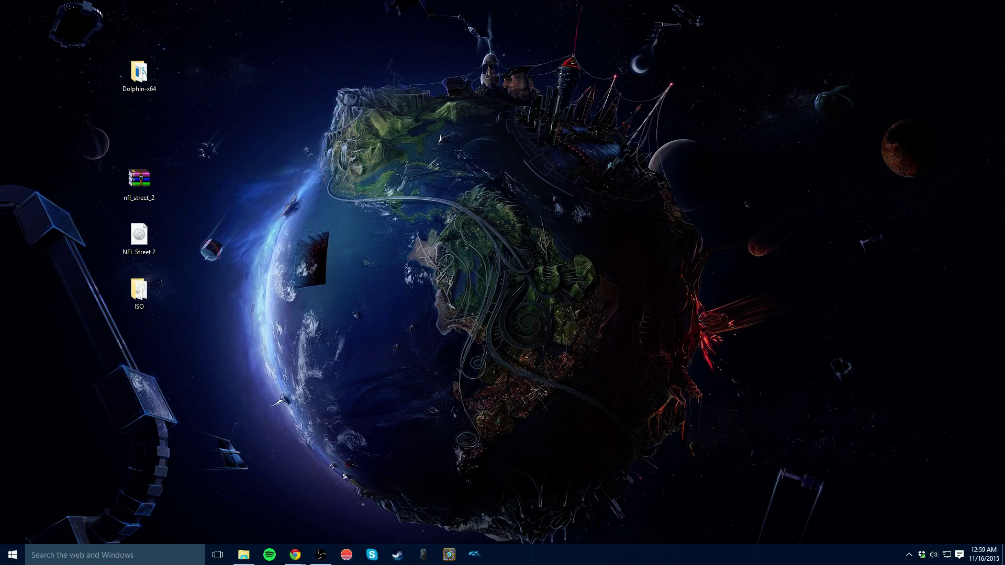
{"action": "left_click", "coordinate": [295, 555]}
{"action": "left_click_drag", "start_coordinate": [1003, 100], "coordinate": [468, 16]}
{"action": "left_click_drag", "start_coordinate": [390, 16], "coordinate": [390, 0]}
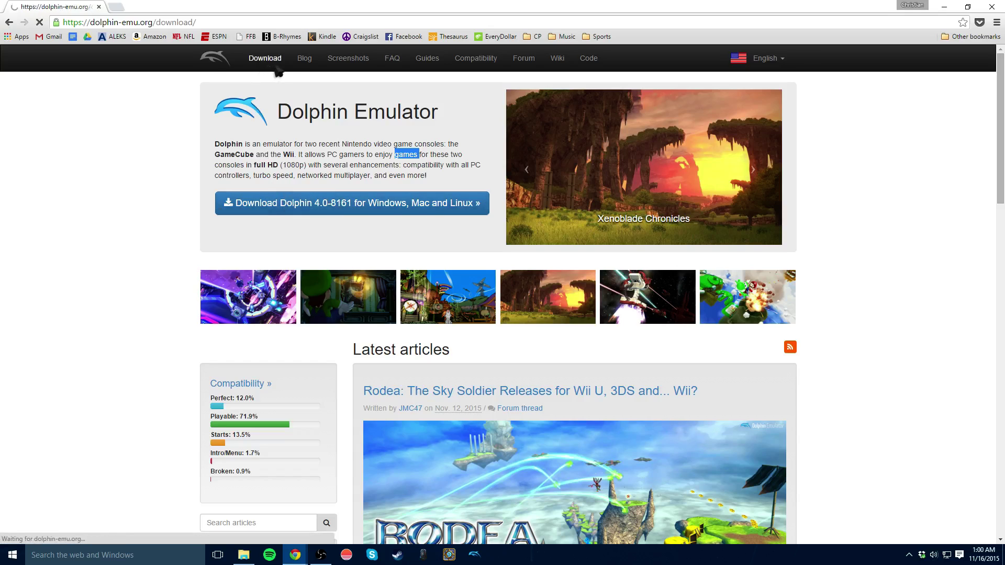
{"action": "scroll", "coordinate": [285, 230], "scroll_direction": "down", "scroll_amount": 3}
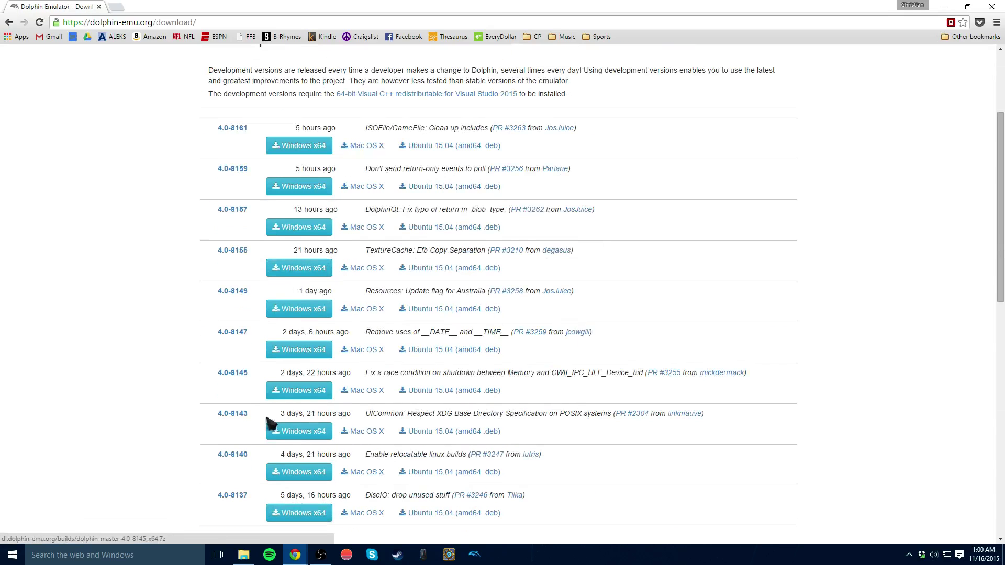
{"action": "scroll", "coordinate": [411, 234], "scroll_direction": "up", "scroll_amount": 2}
{"action": "scroll", "coordinate": [293, 298], "scroll_direction": "up", "scroll_amount": 1}
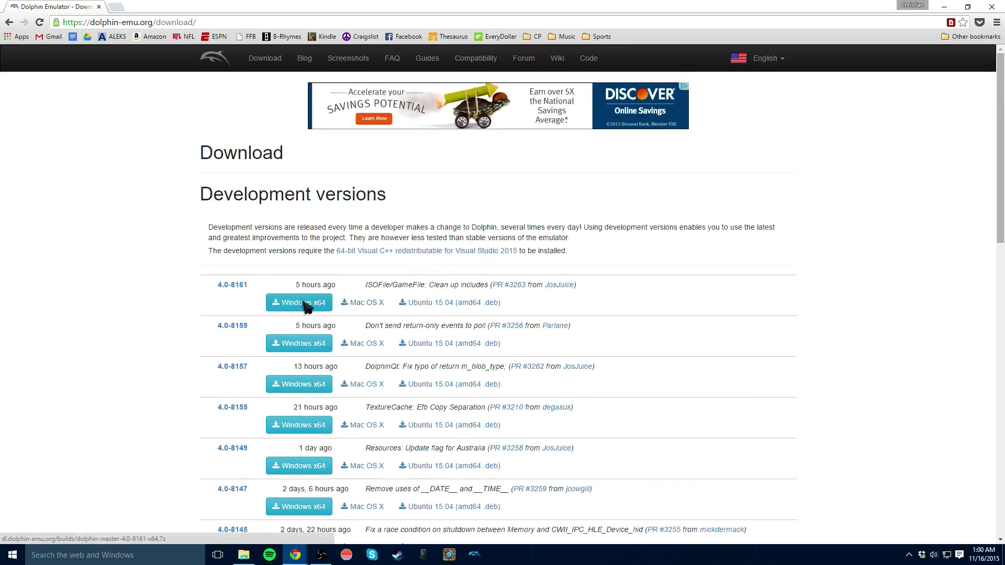
{"action": "left_click", "coordinate": [304, 304]}
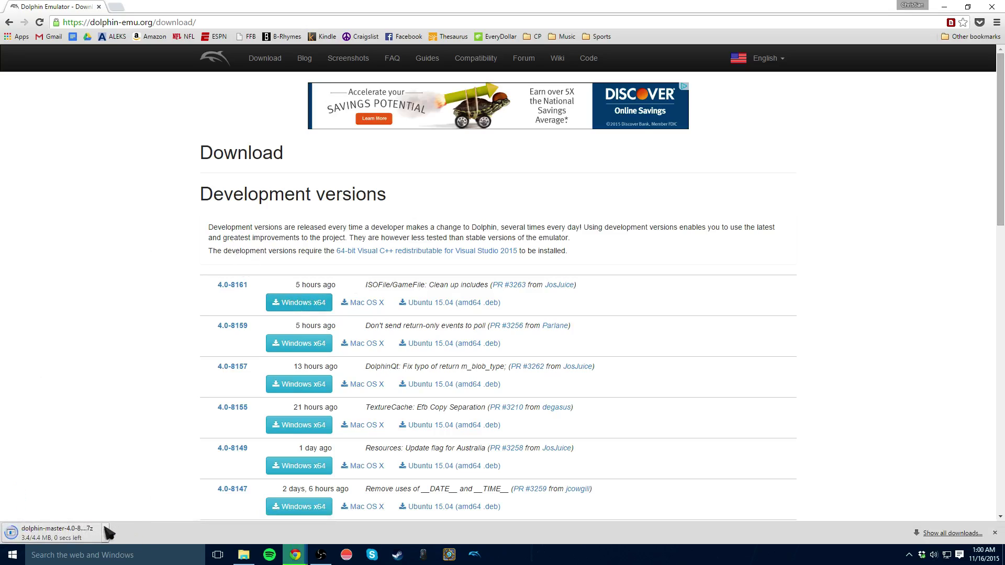
{"action": "left_click", "coordinate": [106, 532]}
{"action": "left_click", "coordinate": [125, 497]}
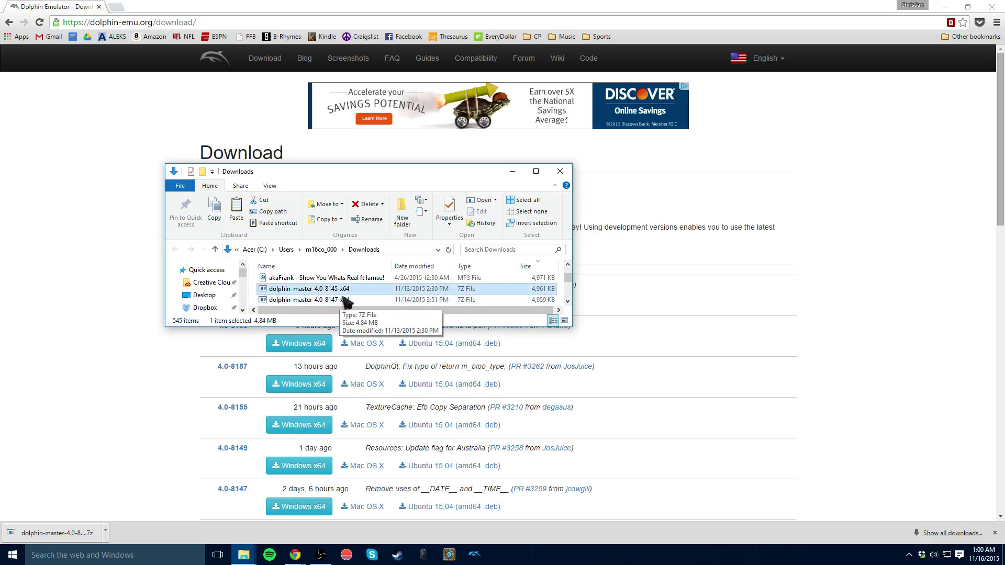
{"action": "right_click", "coordinate": [292, 290]}
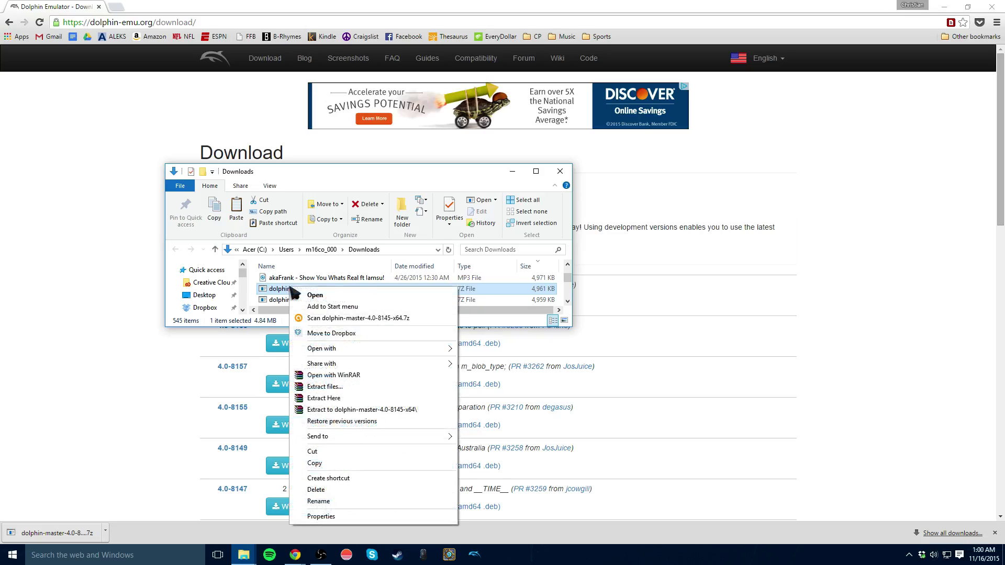
{"action": "left_click", "coordinate": [333, 388]}
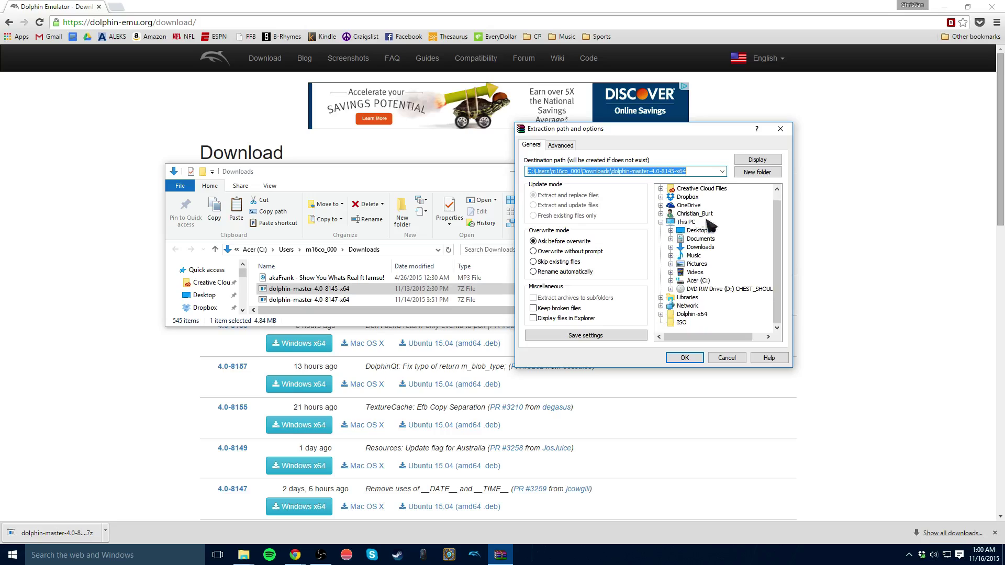
{"action": "left_click", "coordinate": [707, 228]}
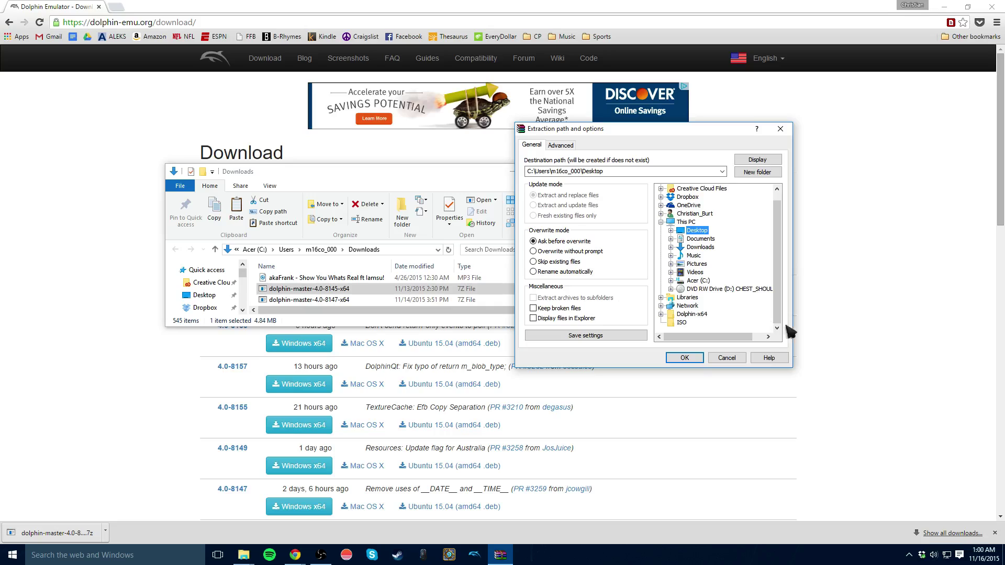
{"action": "left_click", "coordinate": [743, 357]}
{"action": "left_click", "coordinate": [561, 172]}
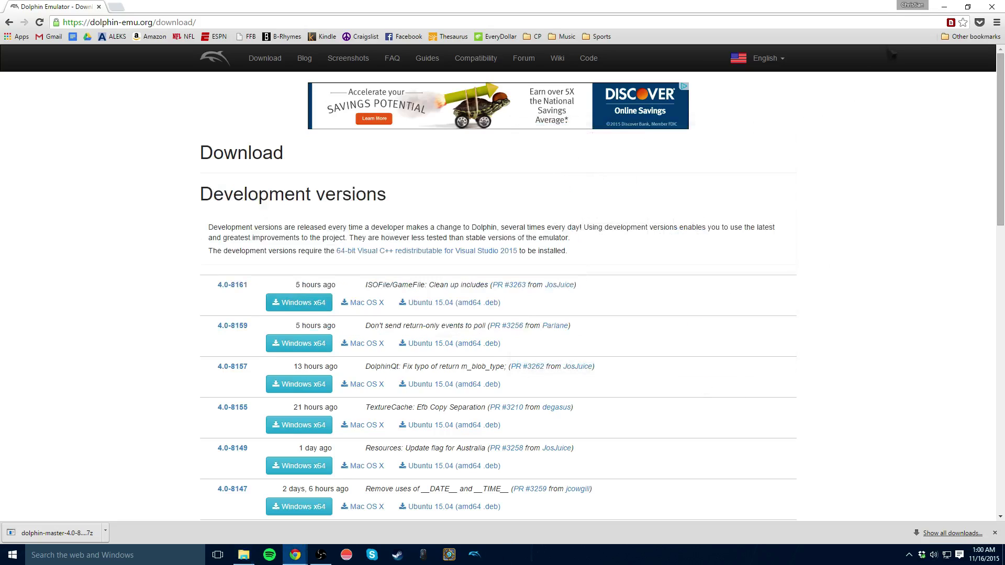
- Minimize the browser, move the Dolphin-x64 folder to an emptier spot on the desktop and open it
{"action": "left_click", "coordinate": [944, 7]}
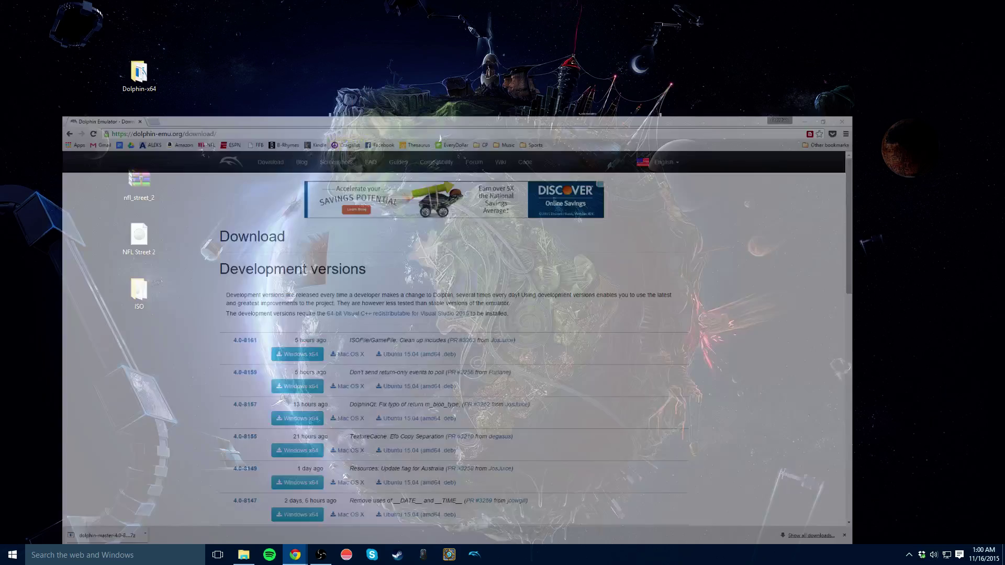
{"action": "left_click_drag", "start_coordinate": [153, 90], "coordinate": [276, 149]}
{"action": "double_click", "coordinate": [259, 131]}
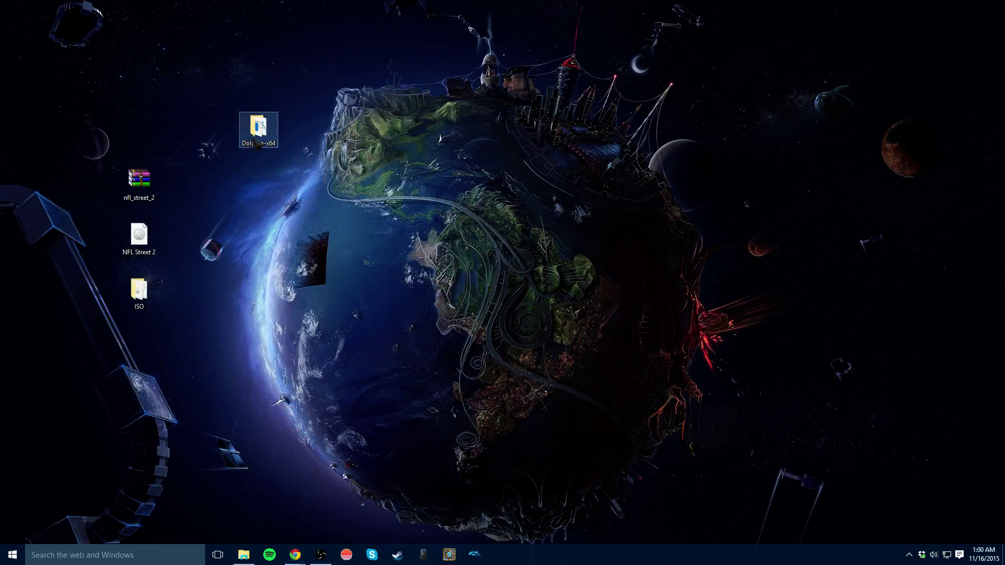
{"action": "left_click", "coordinate": [550, 186]}
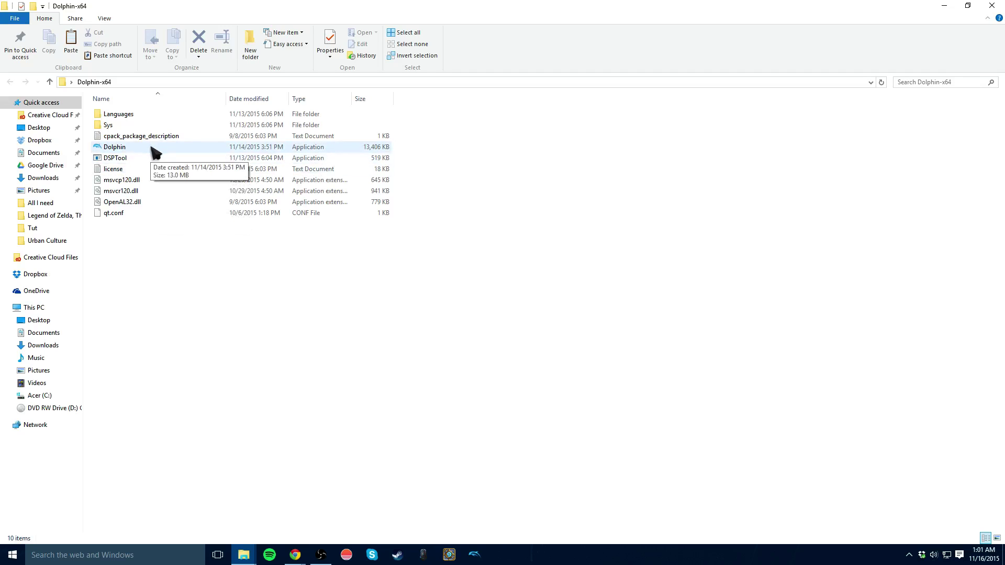
- Launch the Dolphin application from the folder to look at its game list and close it again
{"action": "double_click", "coordinate": [152, 148]}
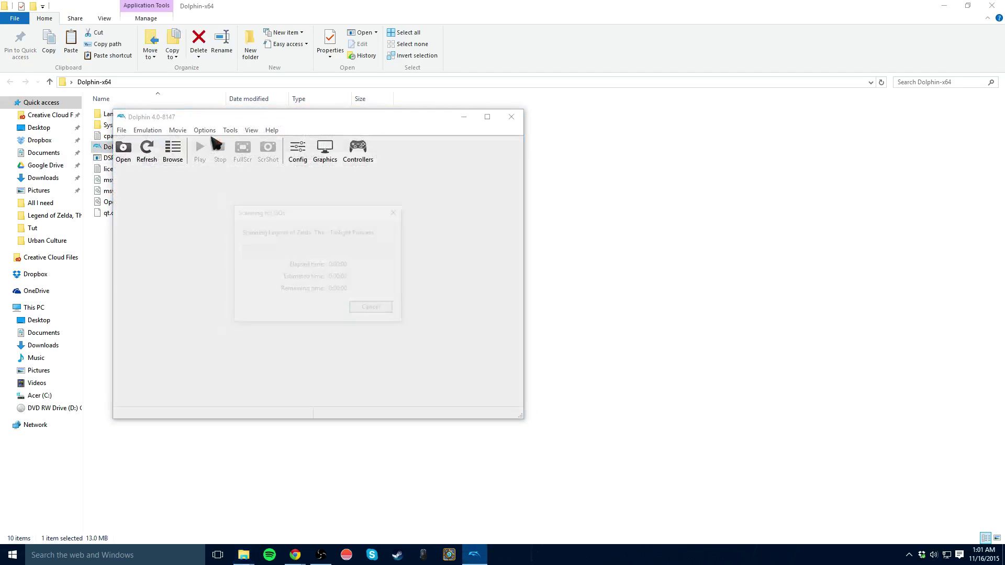
{"action": "scroll", "coordinate": [272, 255], "scroll_direction": "up", "scroll_amount": 1}
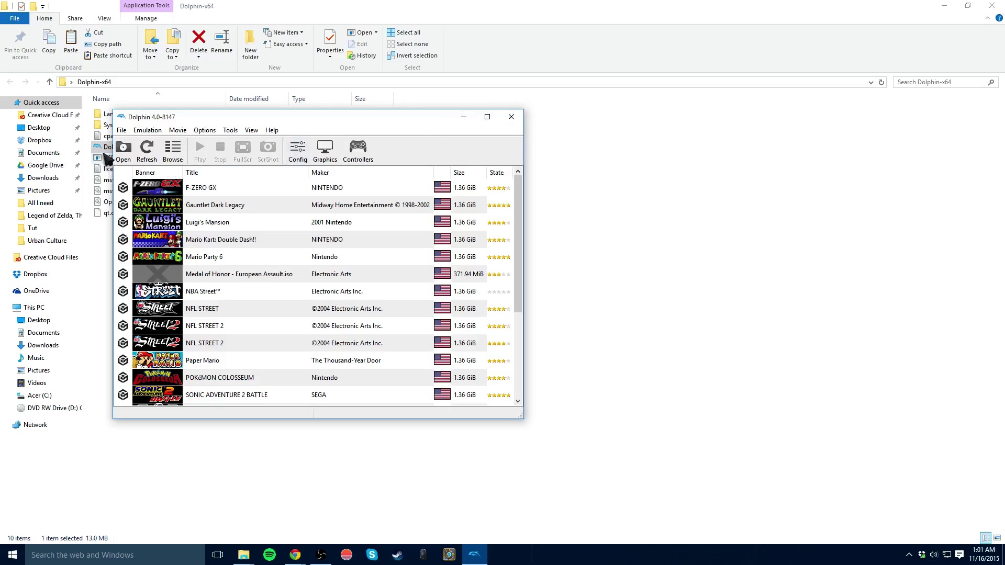
{"action": "left_click", "coordinate": [512, 117]}
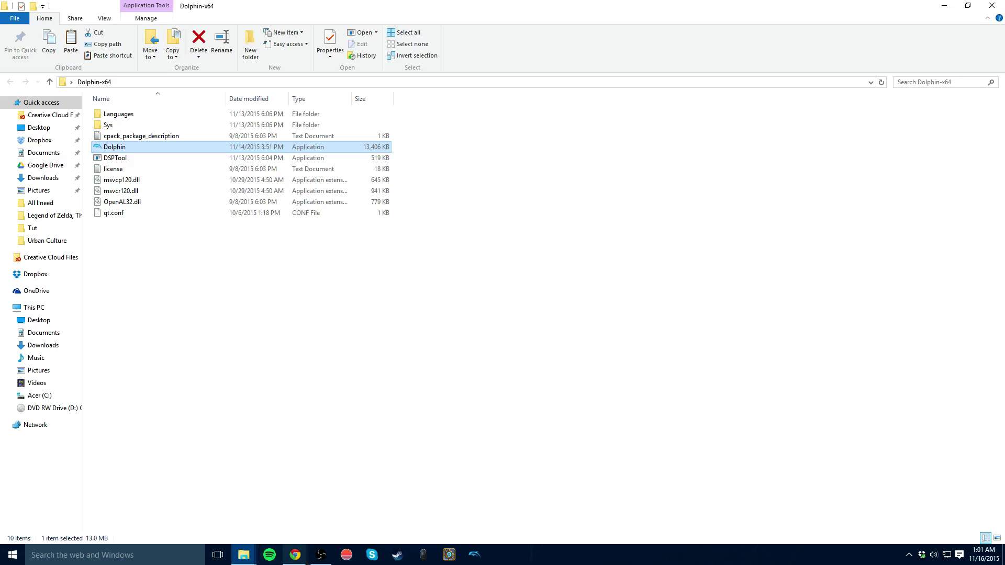
- Return to the Dolphin download page in Chrome and open the required 64-bit Visual C++ redistributable for Visual Studio 2015
{"action": "left_click", "coordinate": [295, 555]}
{"action": "mouse_move", "coordinate": [367, 533]}
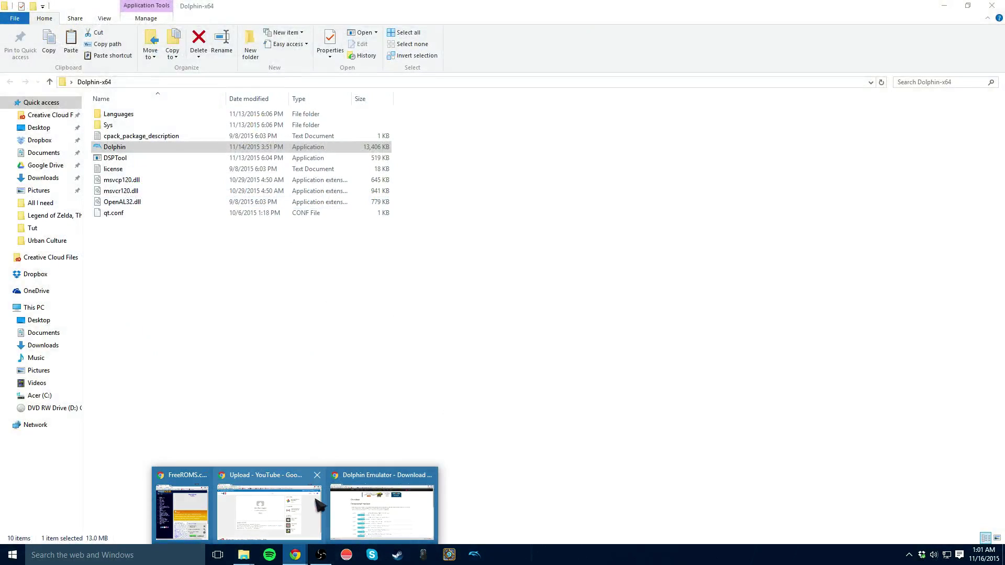
{"action": "left_click", "coordinate": [358, 505]}
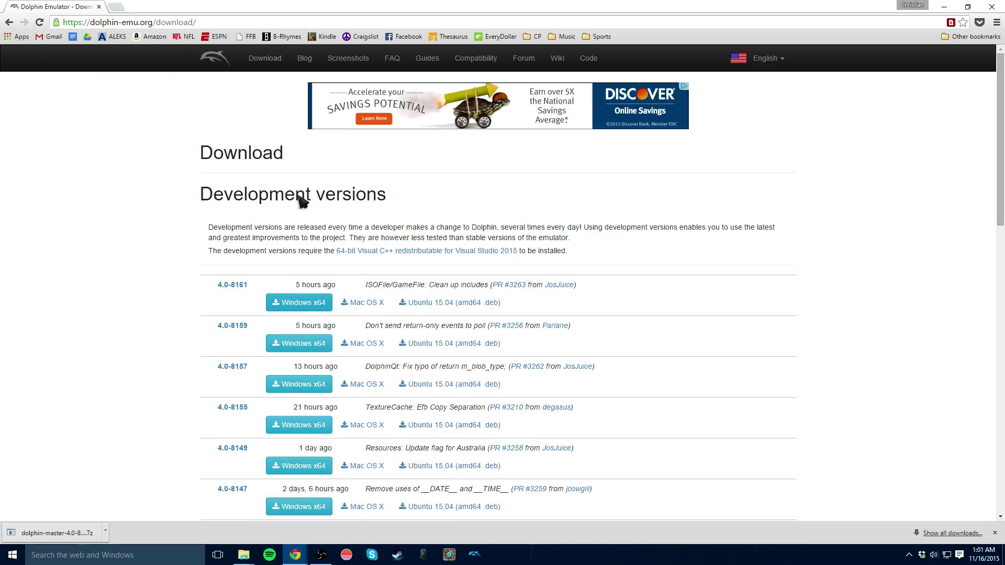
{"action": "scroll", "coordinate": [162, 172], "scroll_direction": "down", "scroll_amount": 4}
{"action": "scroll", "coordinate": [157, 131], "scroll_direction": "up", "scroll_amount": 4}
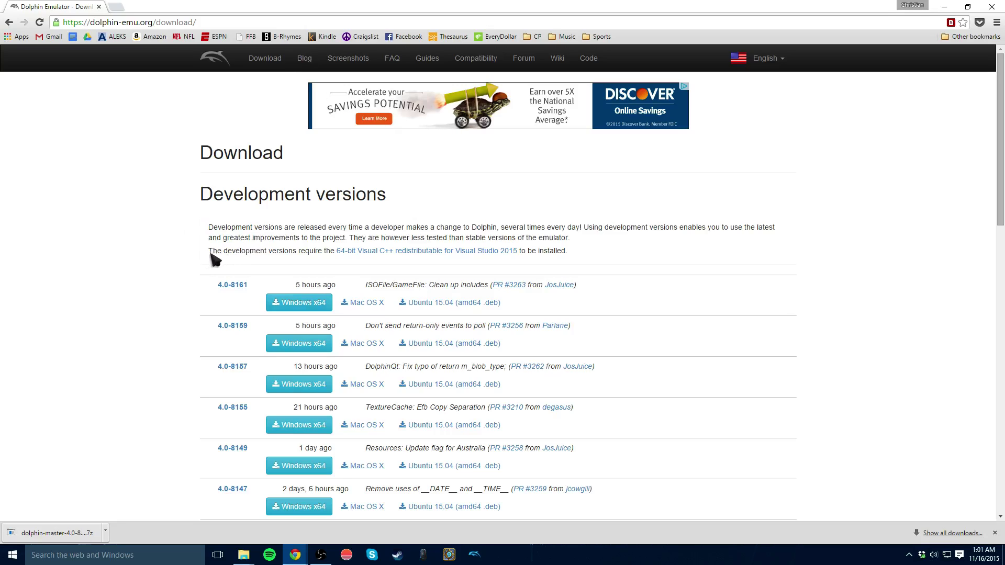
{"action": "left_click_drag", "start_coordinate": [210, 253], "coordinate": [562, 253]}
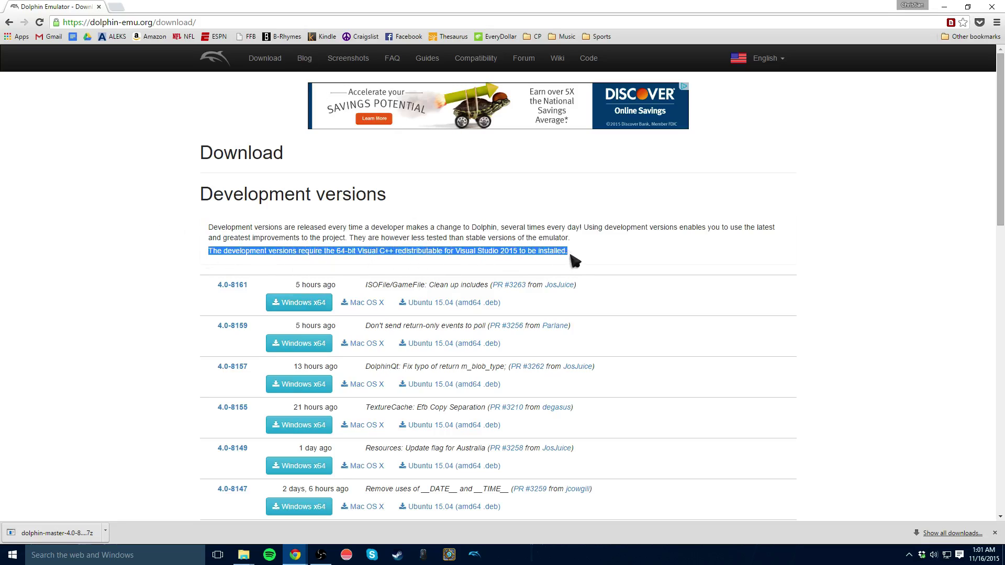
{"action": "left_click", "coordinate": [571, 245]}
{"action": "double_click", "coordinate": [492, 229]}
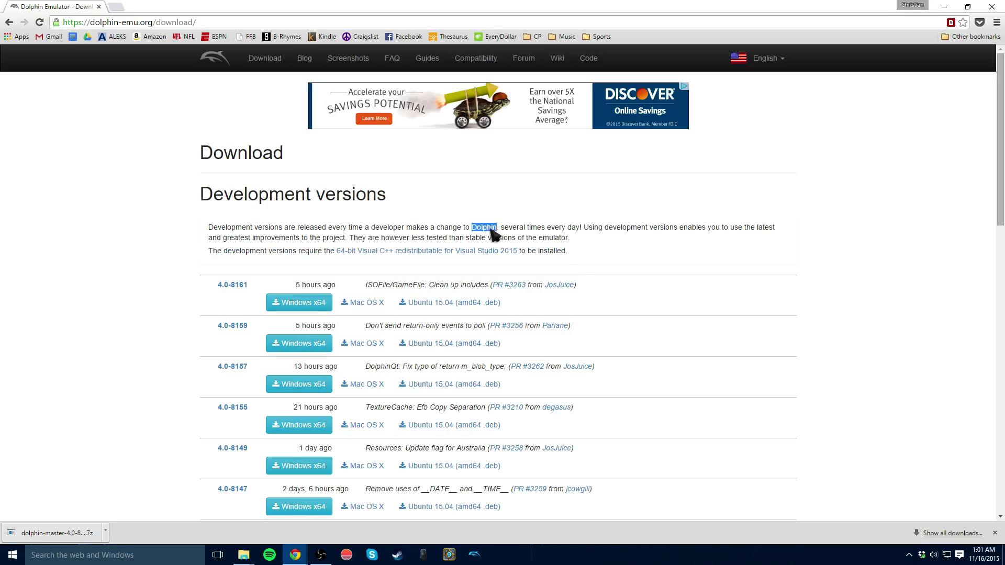
{"action": "left_click", "coordinate": [215, 251]}
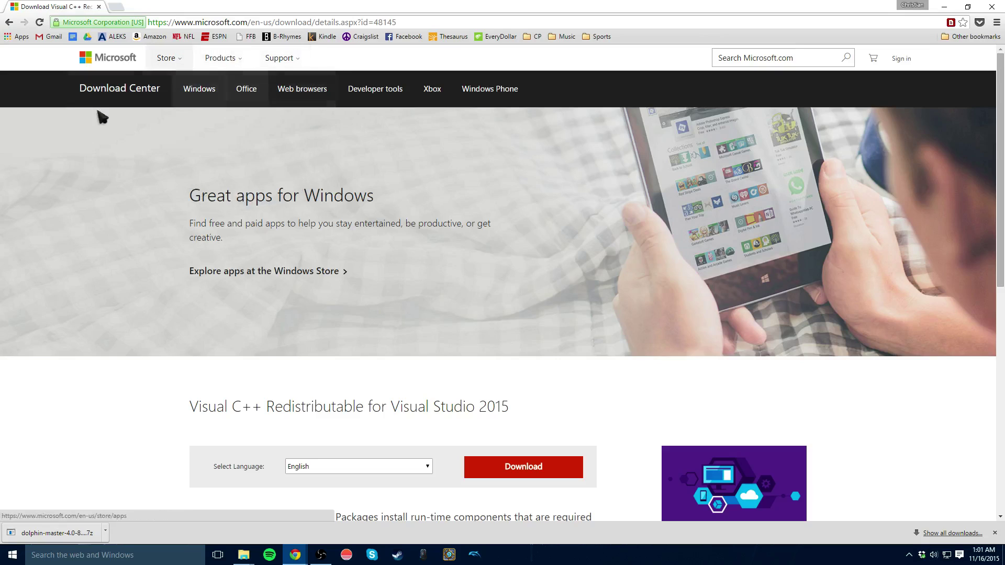
- View the available files for the English Visual C++ Redistributable for Visual Studio 2015 and dismiss the file selection
{"action": "scroll", "coordinate": [116, 107], "scroll_direction": "down", "scroll_amount": 6}
{"action": "scroll", "coordinate": [194, 232], "scroll_direction": "up", "scroll_amount": 3}
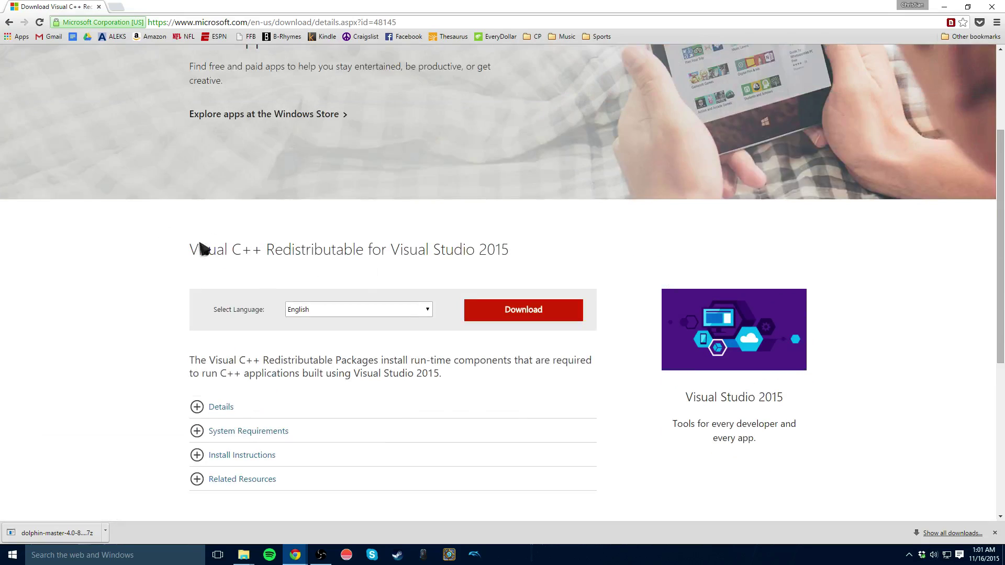
{"action": "scroll", "coordinate": [494, 163], "scroll_direction": "up", "scroll_amount": 4}
{"action": "scroll", "coordinate": [487, 251], "scroll_direction": "down", "scroll_amount": 5}
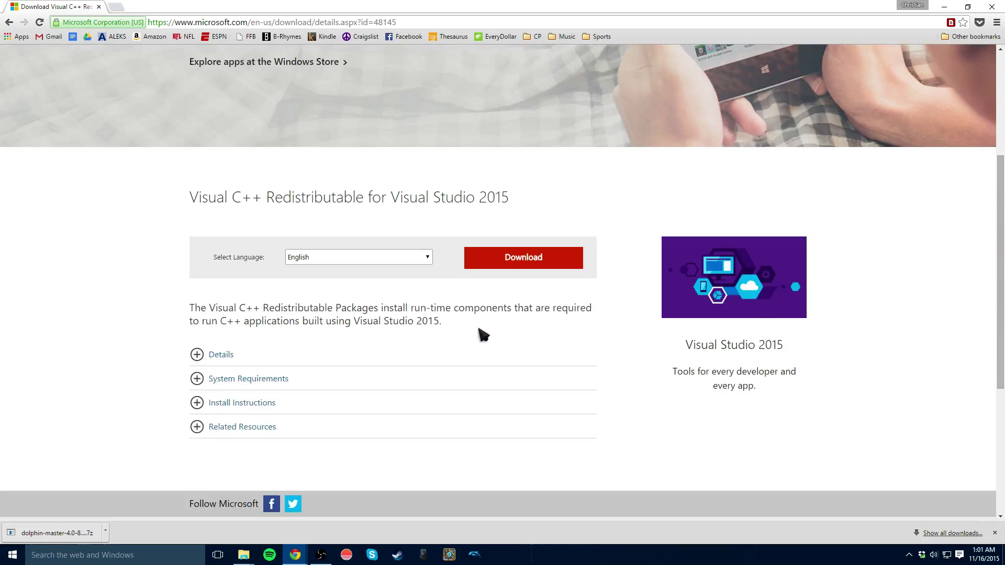
{"action": "left_click", "coordinate": [510, 257]}
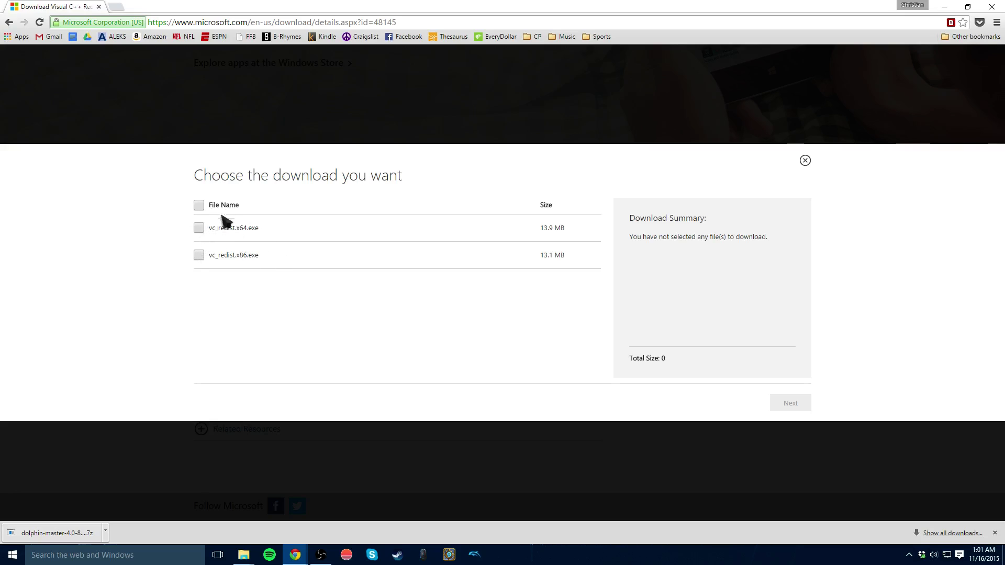
{"action": "left_click", "coordinate": [805, 161]}
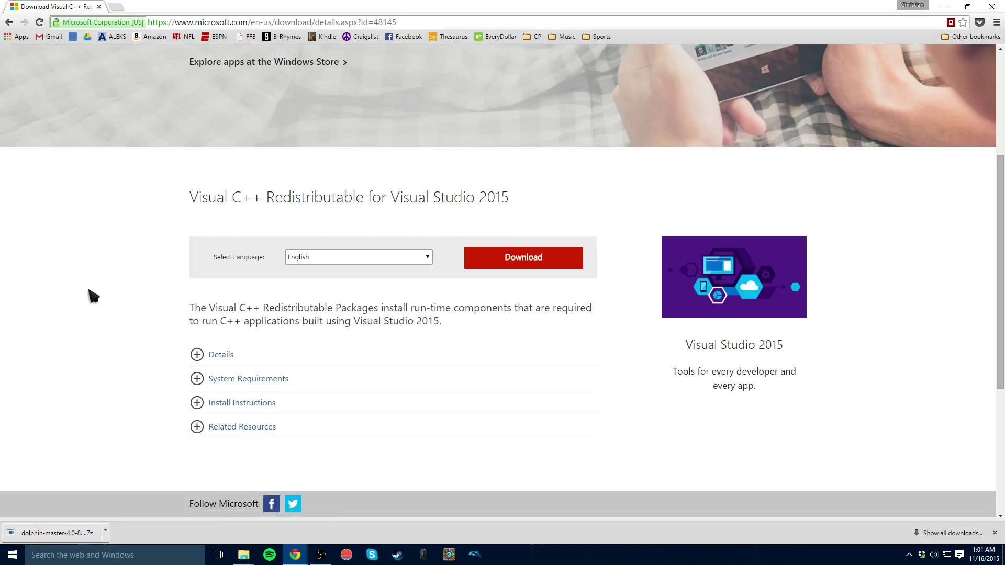
- Launch Dolphin from the Dolphin-x64 folder, leaving it minimized with the folder window closed
{"action": "left_click", "coordinate": [944, 8]}
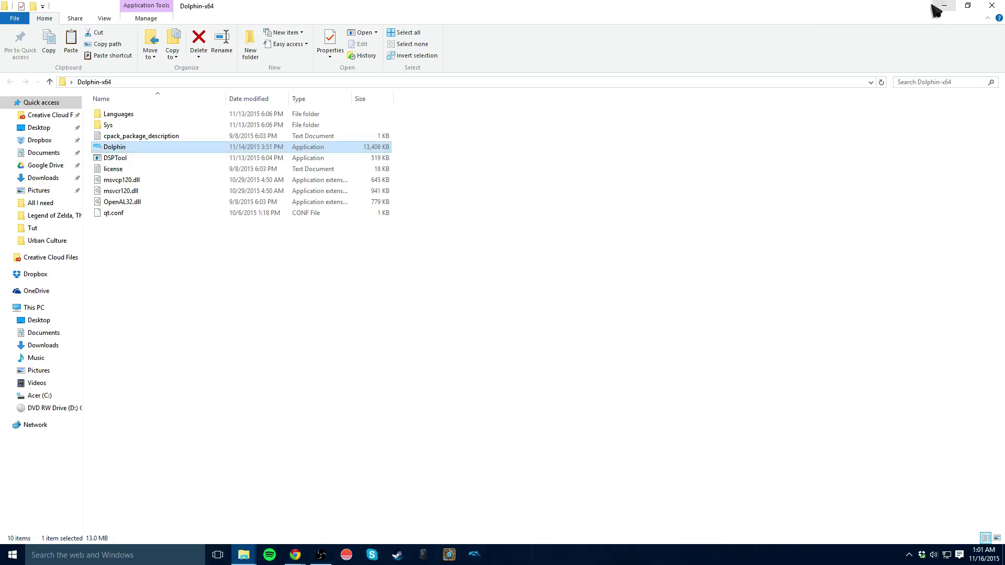
{"action": "double_click", "coordinate": [135, 147]}
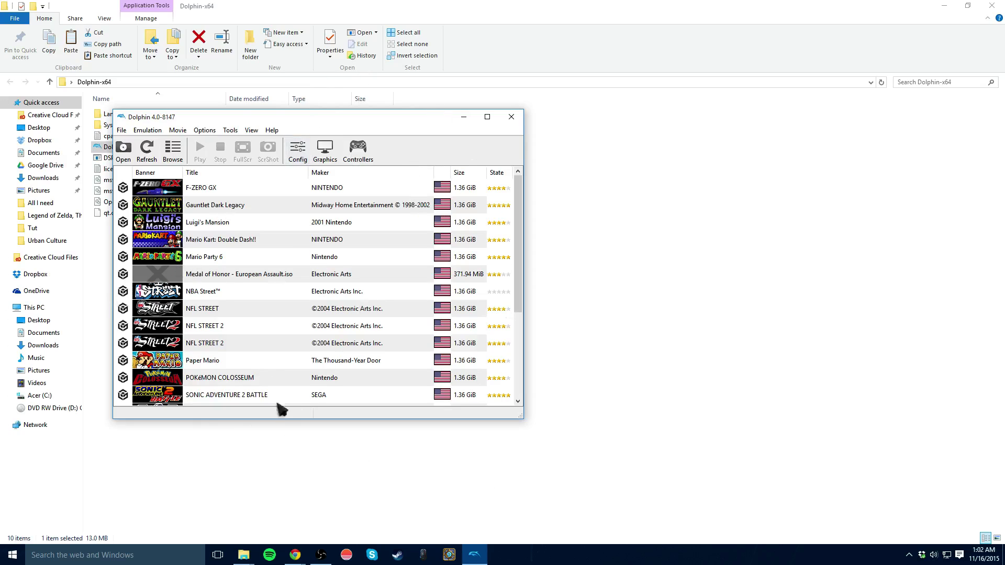
{"action": "left_click", "coordinate": [463, 116]}
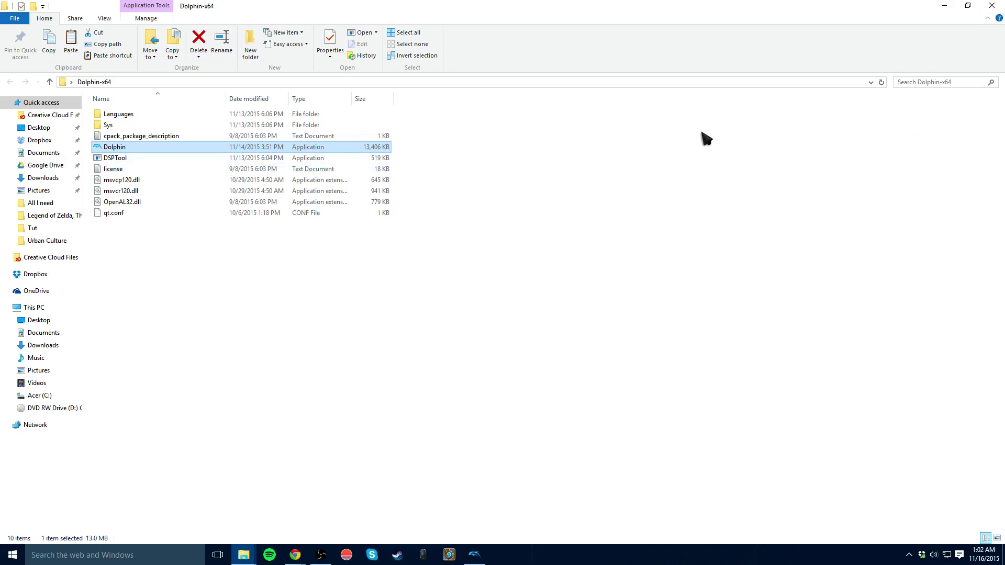
{"action": "left_click", "coordinate": [992, 6]}
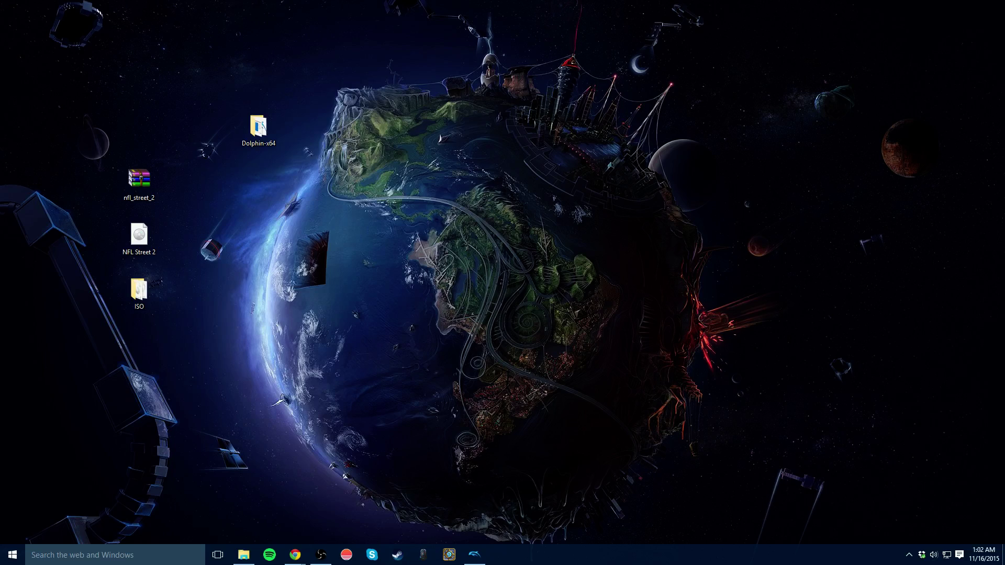
- Switch to the FreeROMS page in Chrome and browse the Most Popular list of Nintendo Gamecube ROMs
{"action": "left_click", "coordinate": [296, 554]}
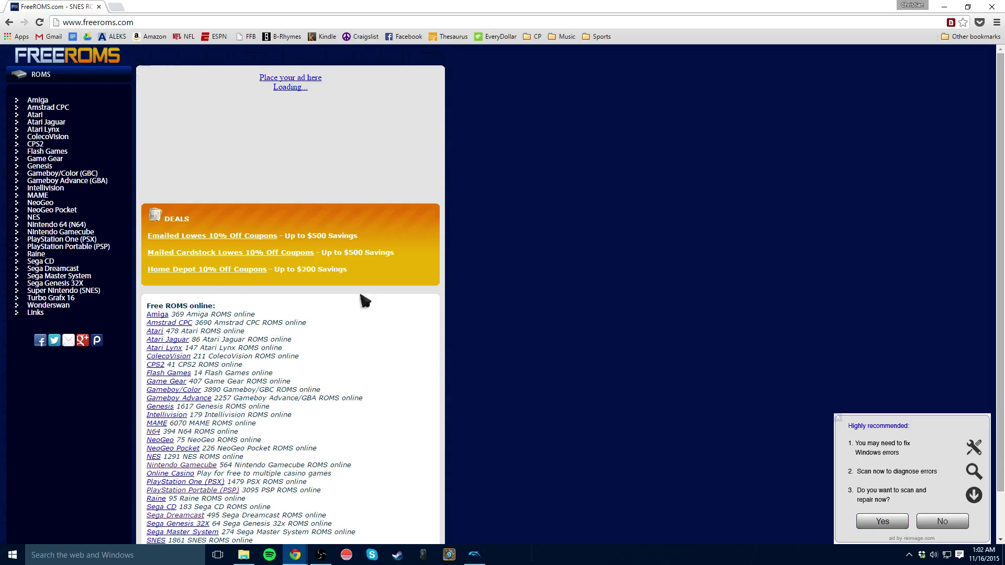
{"action": "scroll", "coordinate": [419, 377], "scroll_direction": "down", "scroll_amount": 1}
{"action": "scroll", "coordinate": [53, 286], "scroll_direction": "up", "scroll_amount": 1}
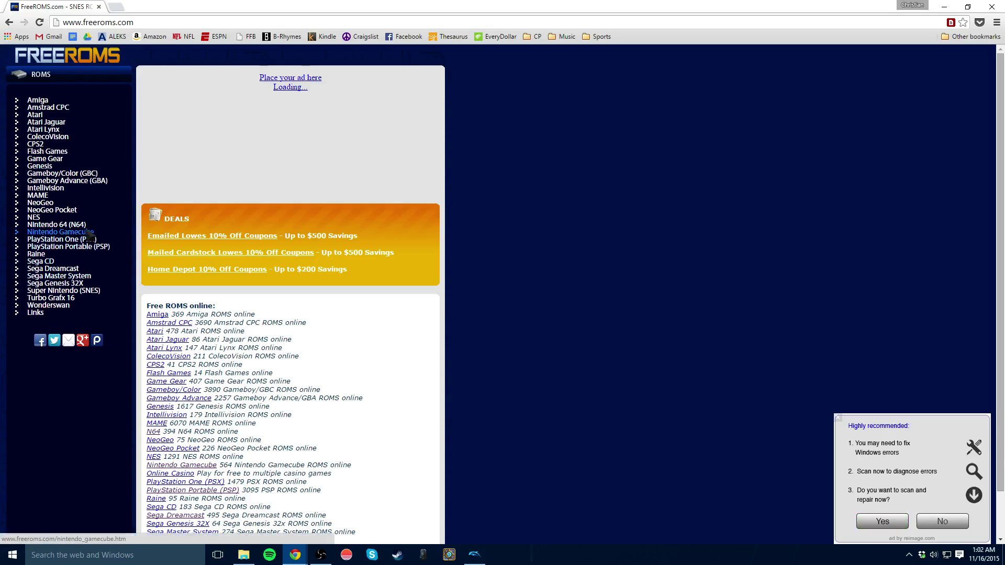
{"action": "scroll", "coordinate": [231, 321], "scroll_direction": "down", "scroll_amount": 1}
{"action": "scroll", "coordinate": [324, 322], "scroll_direction": "up", "scroll_amount": 1}
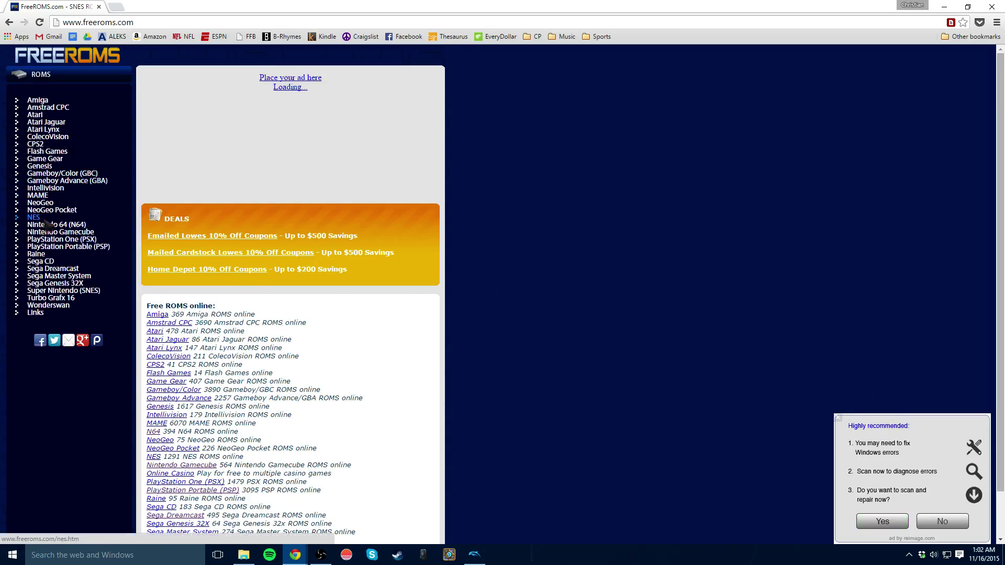
{"action": "left_click", "coordinate": [69, 235]}
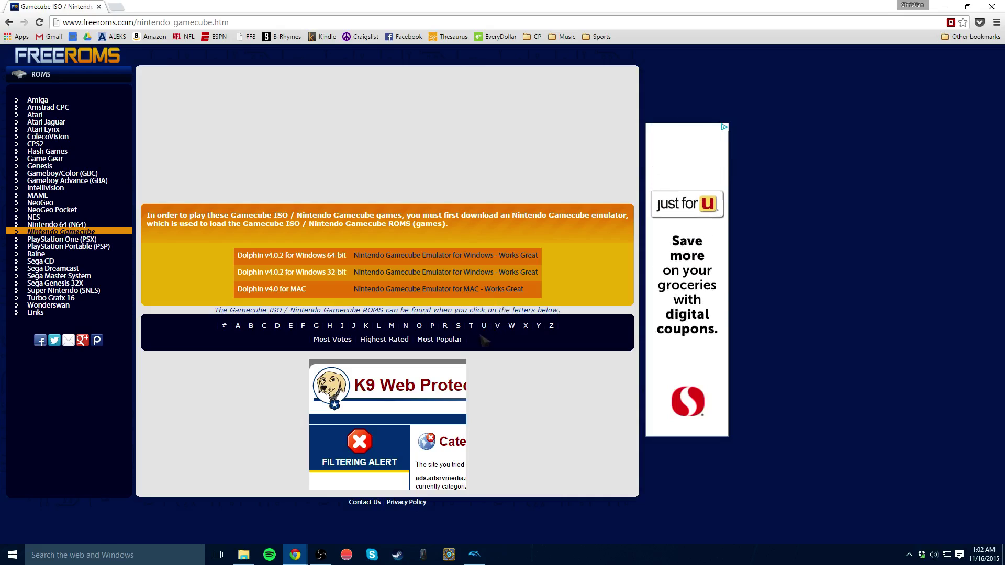
{"action": "left_click", "coordinate": [444, 340]}
{"action": "scroll", "coordinate": [278, 330], "scroll_direction": "down", "scroll_amount": 5}
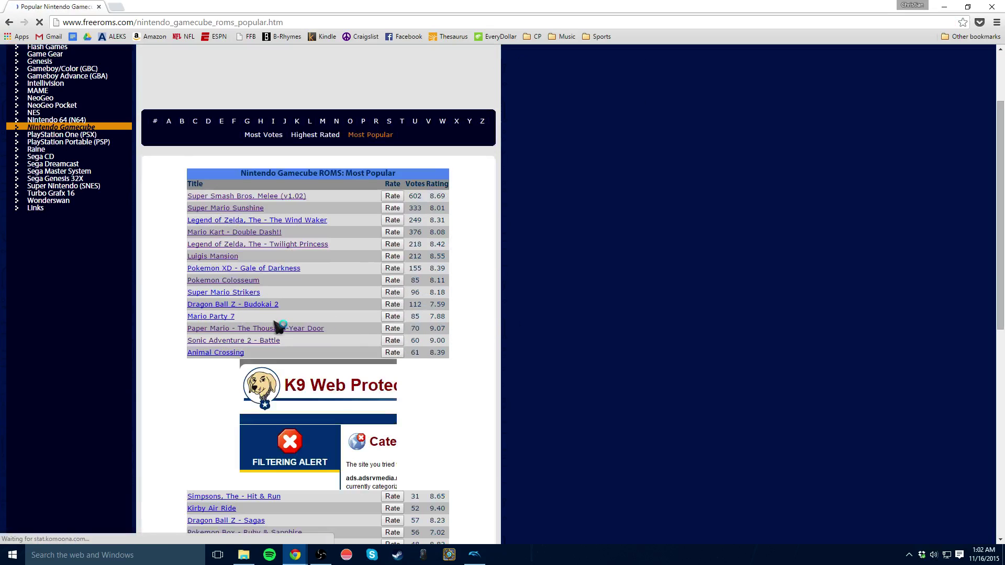
- Look through the rest of the popular GameCube ROM titles and minimize Chrome
{"action": "scroll", "coordinate": [183, 369], "scroll_direction": "down", "scroll_amount": 1}
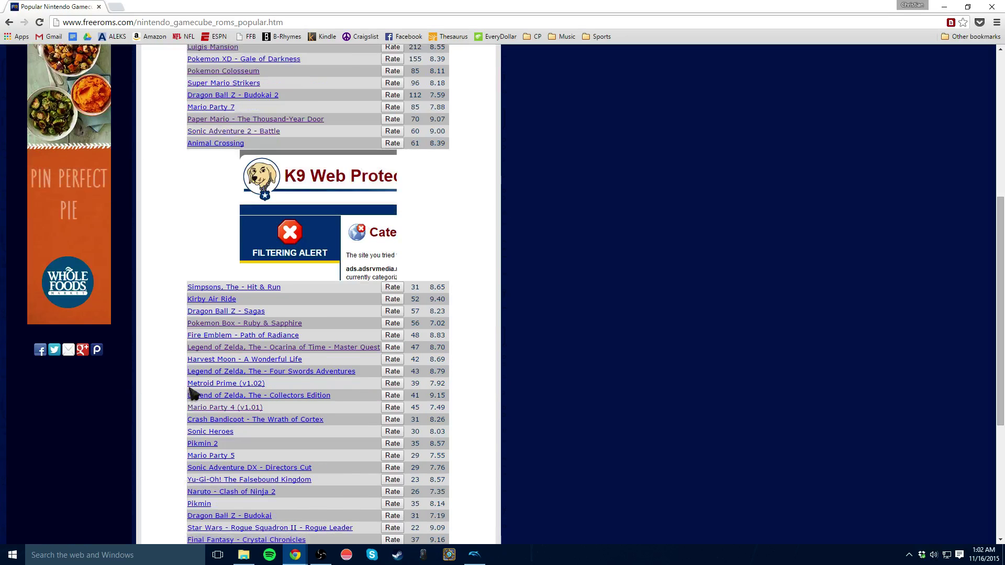
{"action": "scroll", "coordinate": [191, 390], "scroll_direction": "down", "scroll_amount": 1}
{"action": "scroll", "coordinate": [193, 392], "scroll_direction": "up", "scroll_amount": 6}
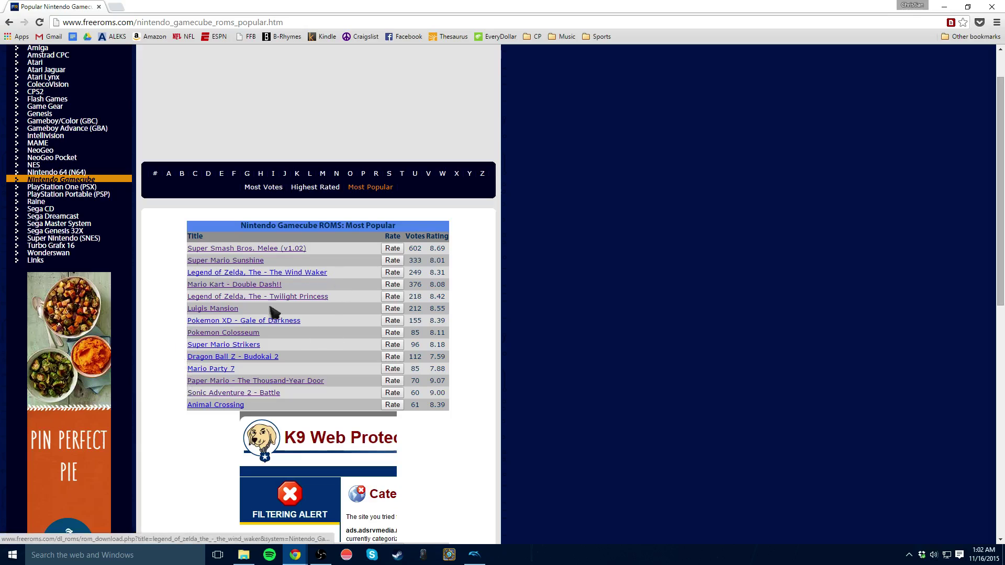
{"action": "scroll", "coordinate": [281, 293], "scroll_direction": "up", "scroll_amount": 1}
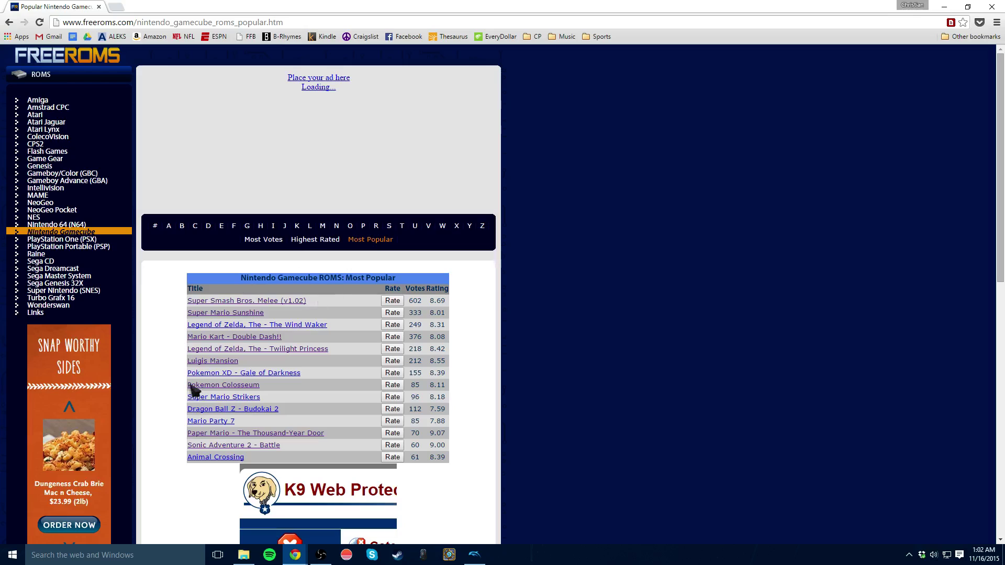
{"action": "scroll", "coordinate": [196, 390], "scroll_direction": "down", "scroll_amount": 5}
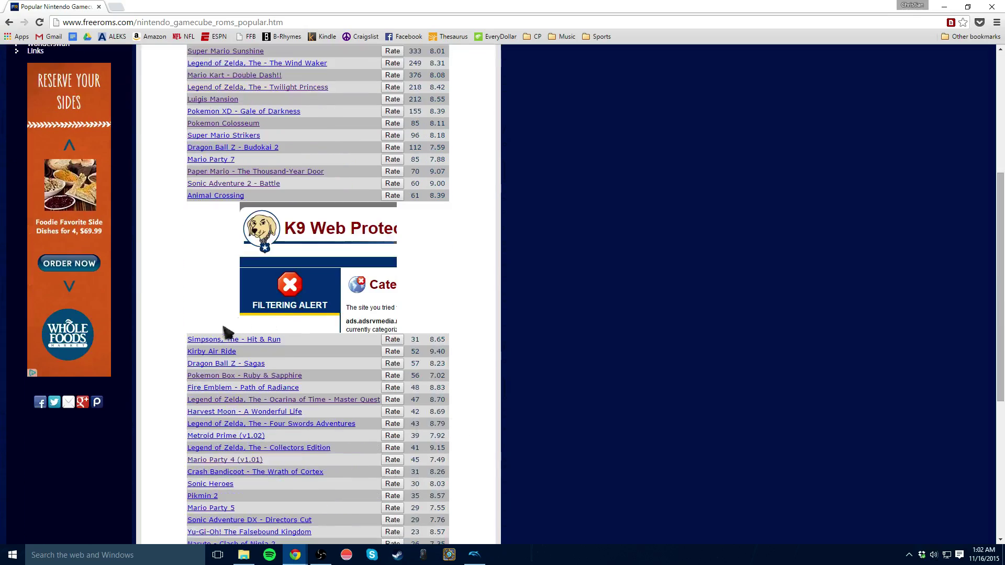
{"action": "scroll", "coordinate": [225, 332], "scroll_direction": "up", "scroll_amount": 4}
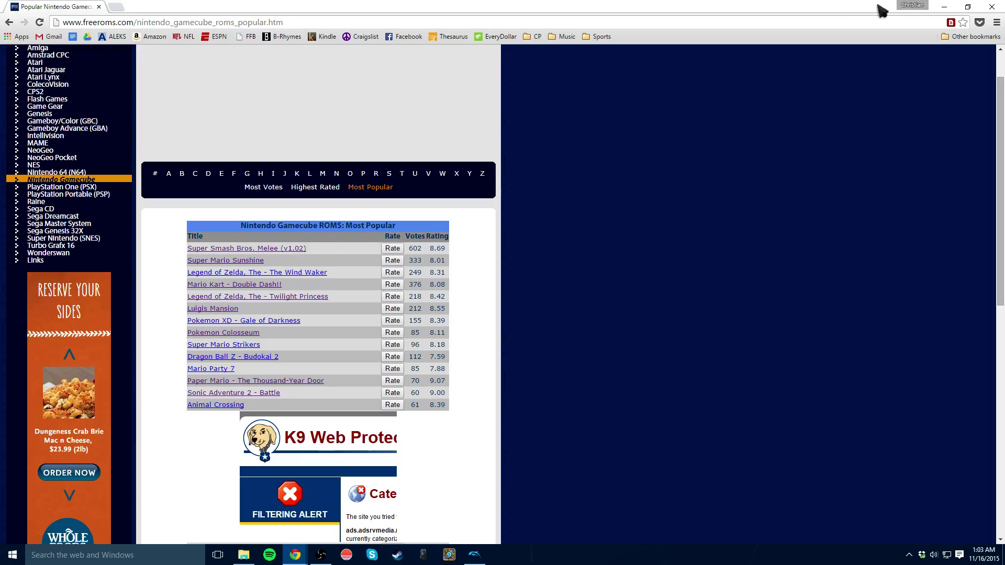
{"action": "left_click", "coordinate": [944, 7]}
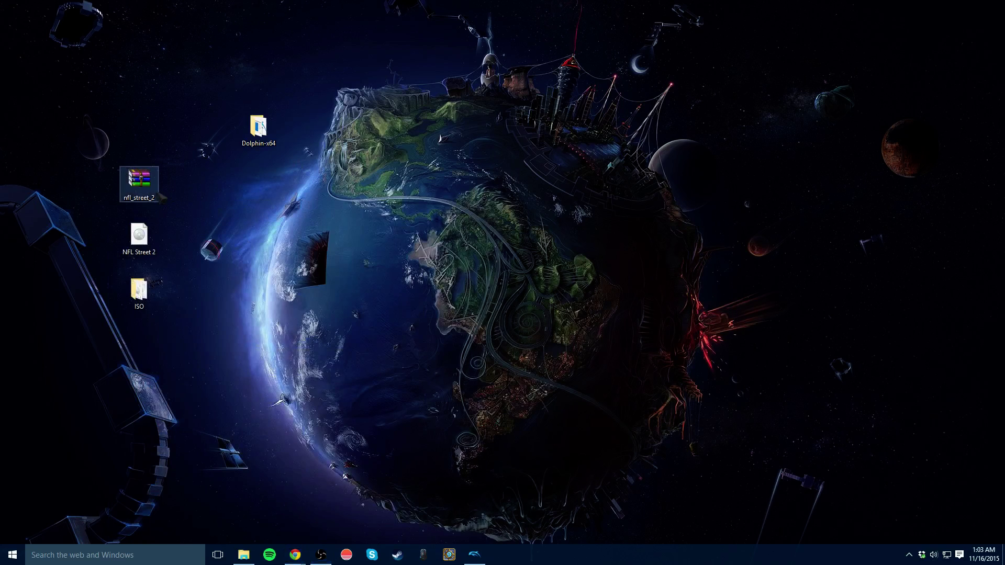
- Open the nfl_street_2 archive from the desktop in WinRAR, dismiss the licence notice and select NFL Street 2.iso
{"action": "mouse_move", "coordinate": [150, 185]}
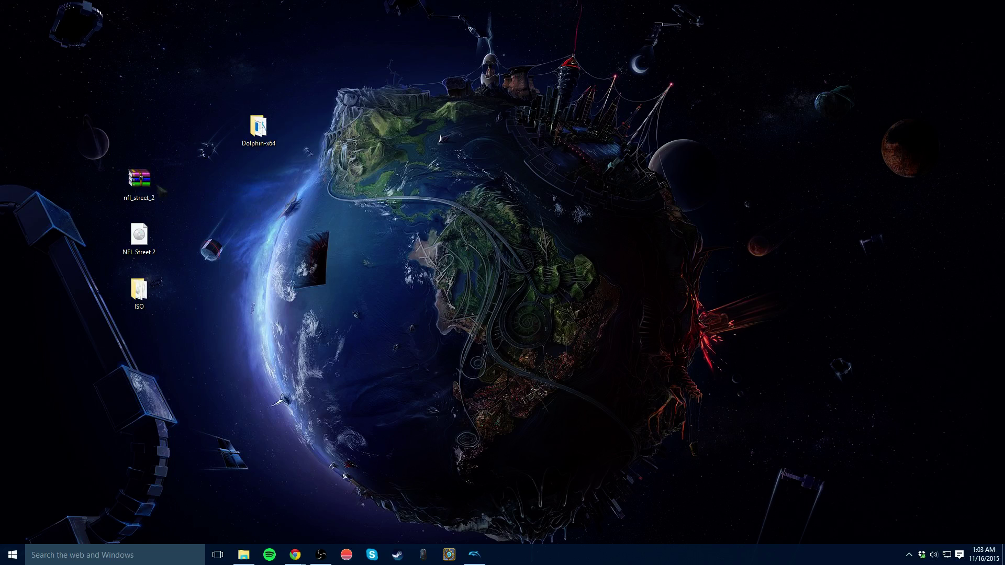
{"action": "double_click", "coordinate": [139, 181]}
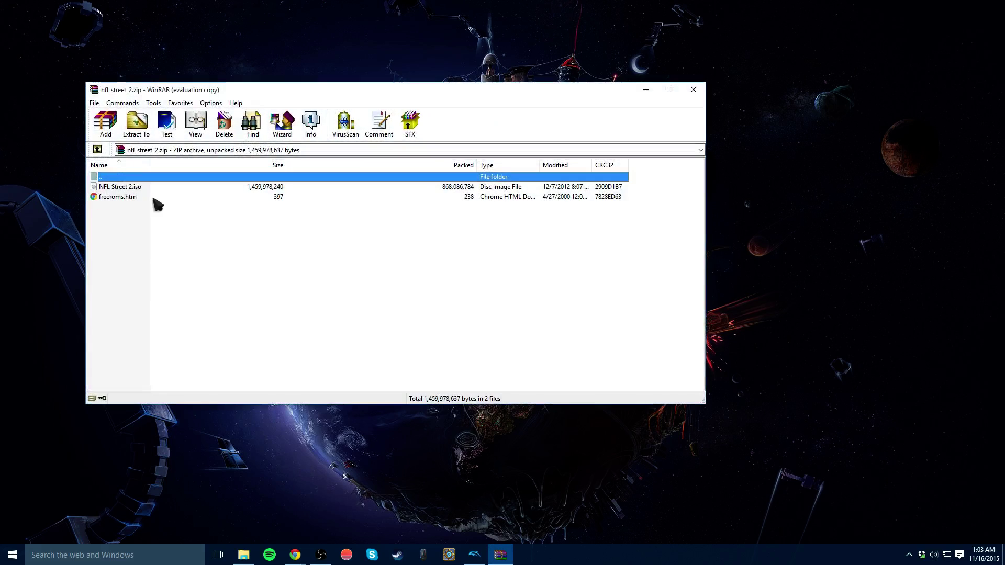
{"action": "left_click", "coordinate": [117, 187]}
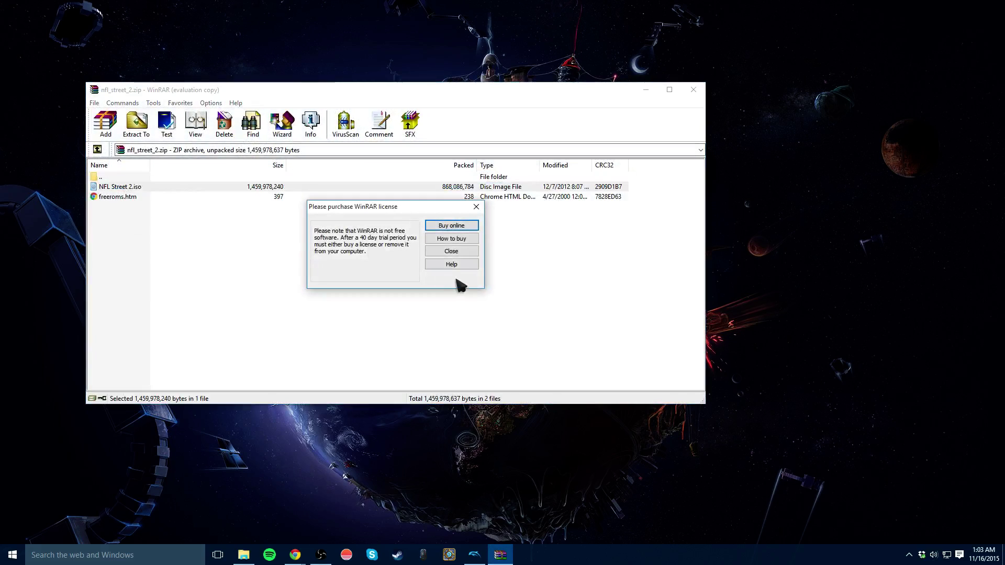
{"action": "left_click", "coordinate": [452, 252]}
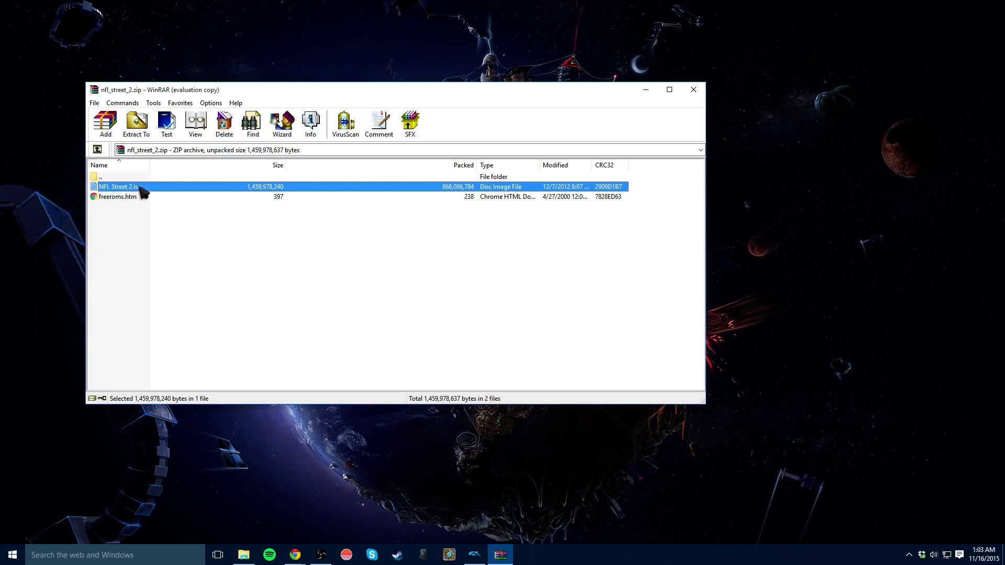
{"action": "left_click_drag", "start_coordinate": [121, 90], "coordinate": [162, 109]}
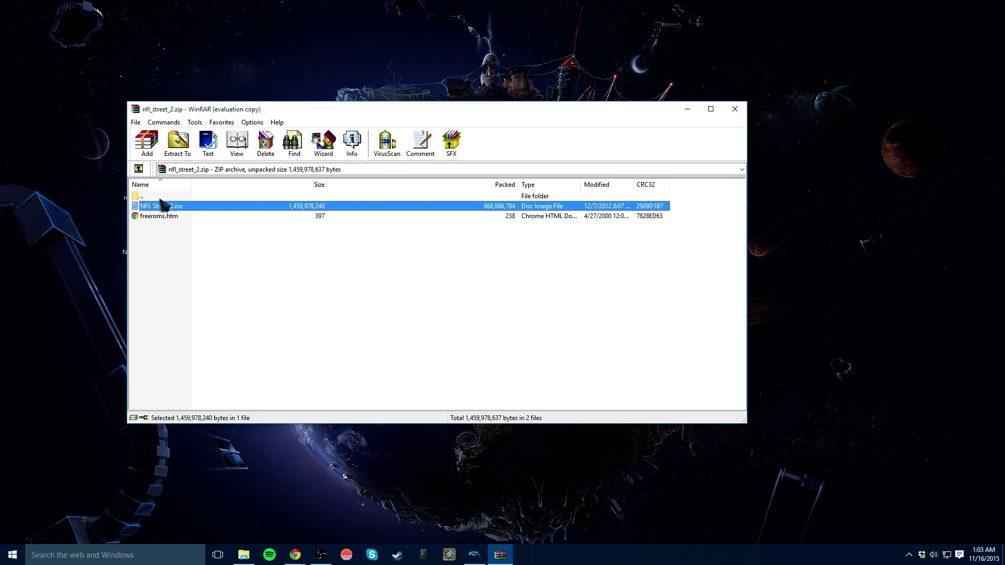
- View the extraction path and options for NFL Street 2.iso, cancel them and close the archive
{"action": "left_click", "coordinate": [189, 149]}
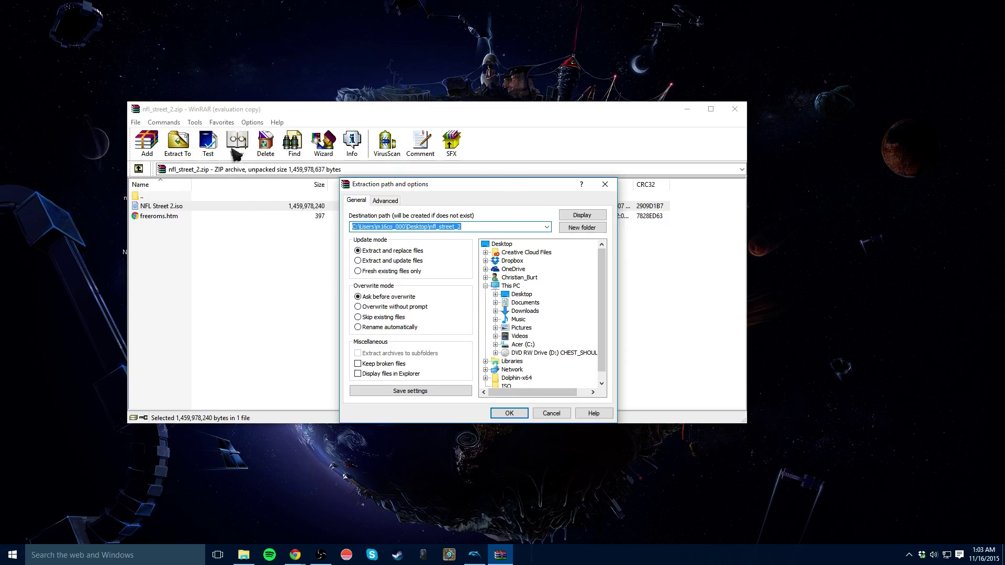
{"action": "left_click", "coordinate": [560, 414]}
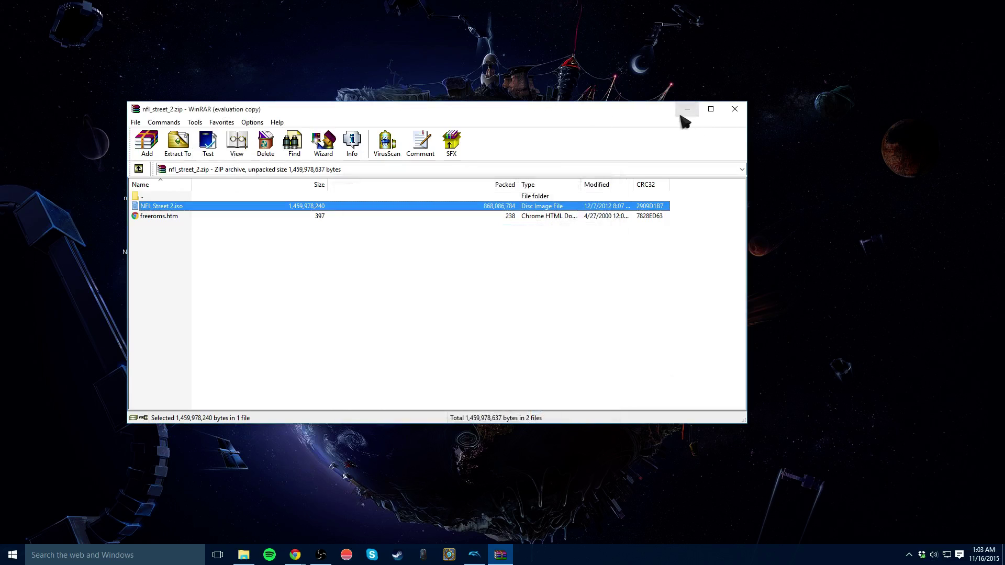
{"action": "left_click", "coordinate": [734, 109]}
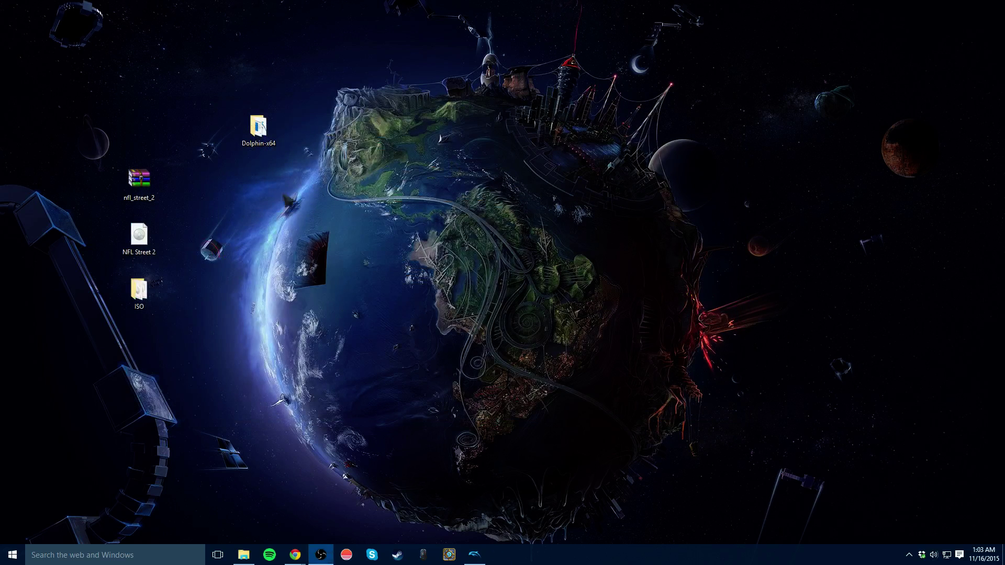
- Open the ISO folder on the desktop to view the stored game disc images, and minimize its window
{"action": "mouse_move", "coordinate": [139, 238]}
{"action": "left_mouse_down"}
{"action": "mouse_move", "coordinate": [178, 238]}
{"action": "mouse_move", "coordinate": [139, 238]}
{"action": "left_mouse_up"}
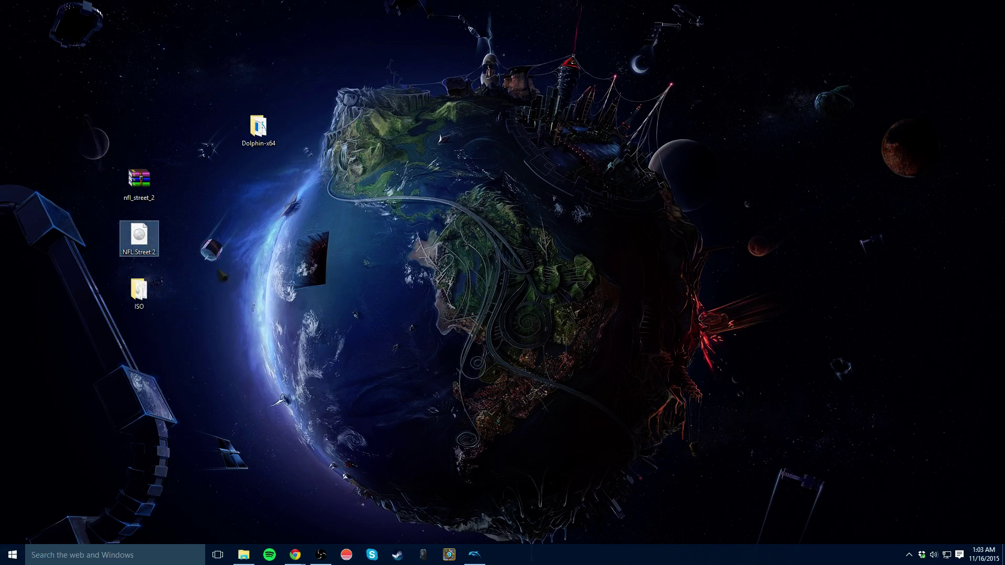
{"action": "left_click", "coordinate": [139, 290]}
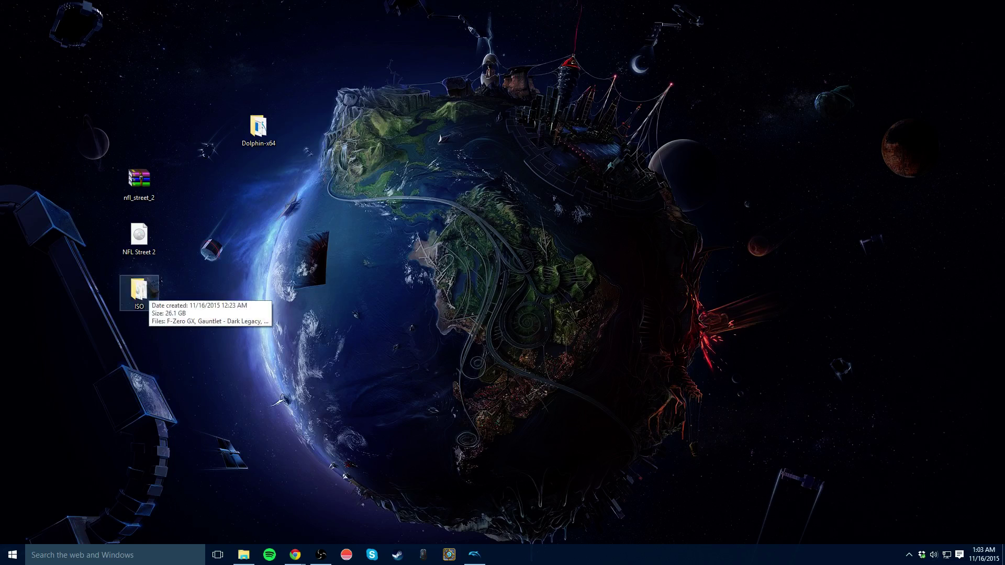
{"action": "double_click", "coordinate": [150, 289]}
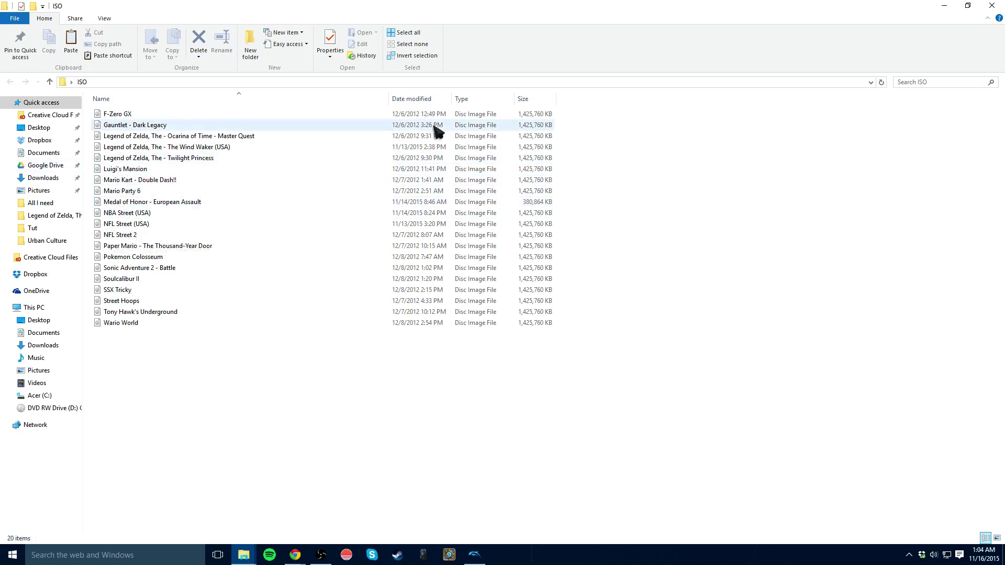
{"action": "left_click", "coordinate": [946, 7]}
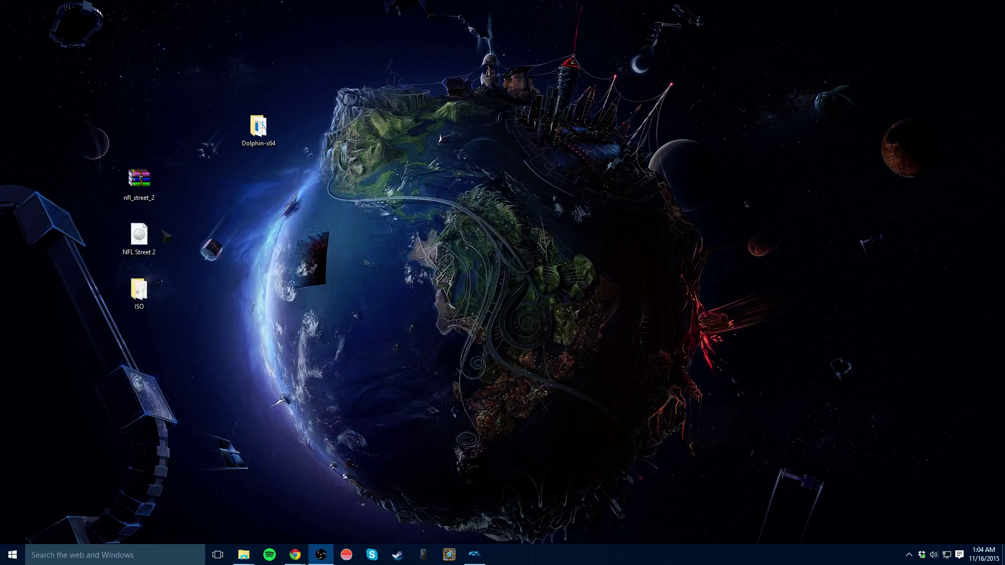
{"action": "left_click_drag", "start_coordinate": [68, 257], "coordinate": [202, 152]}
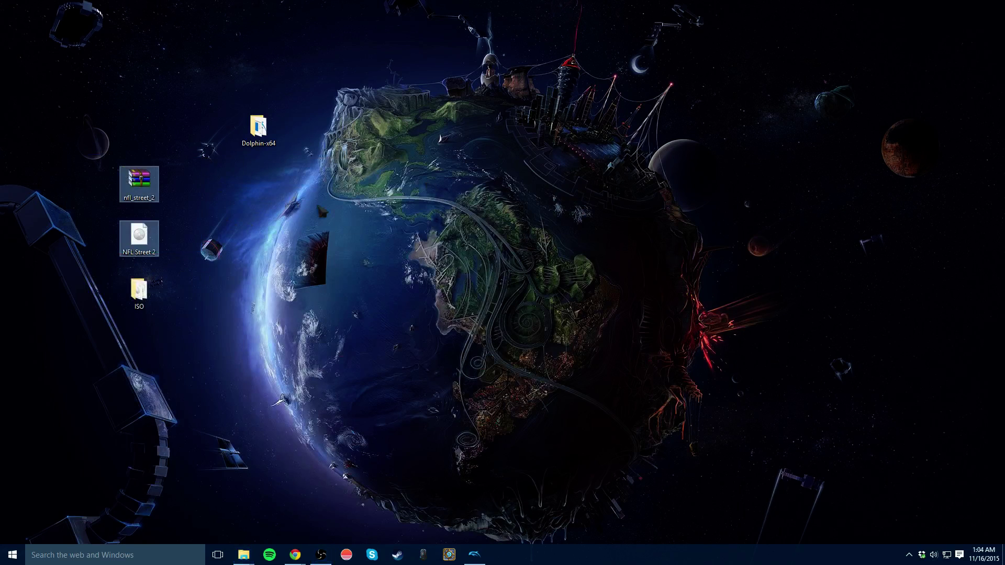
{"action": "left_click", "coordinate": [103, 178]}
{"action": "mouse_move", "coordinate": [127, 125]}
{"action": "left_mouse_down"}
{"action": "mouse_move", "coordinate": [140, 231]}
{"action": "mouse_move", "coordinate": [172, 262]}
{"action": "left_mouse_up"}
{"action": "left_click", "coordinate": [141, 293]}
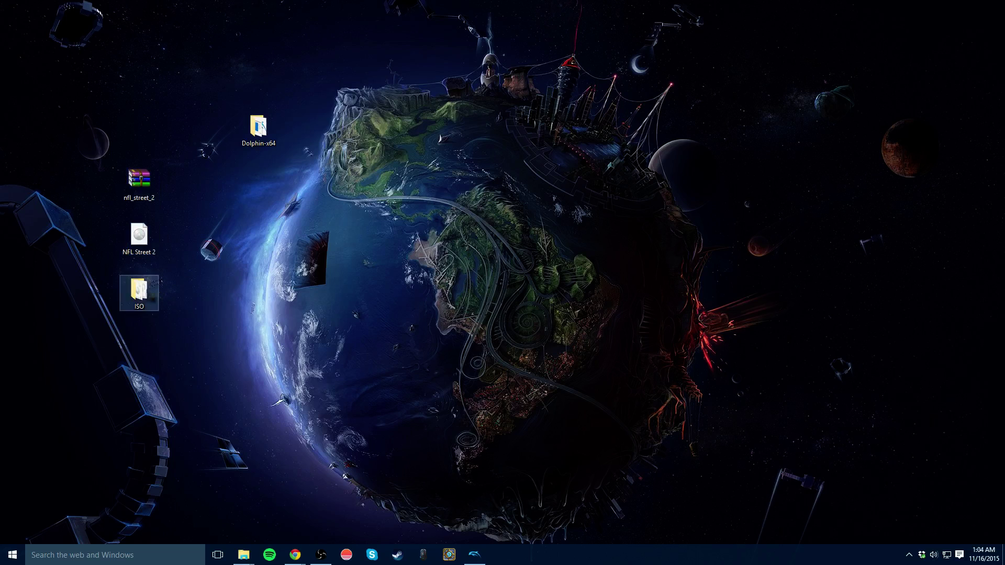
- Launch Dolphin from the Dolphin-x64 folder on the desktop and look through its game list
{"action": "left_click", "coordinate": [261, 142]}
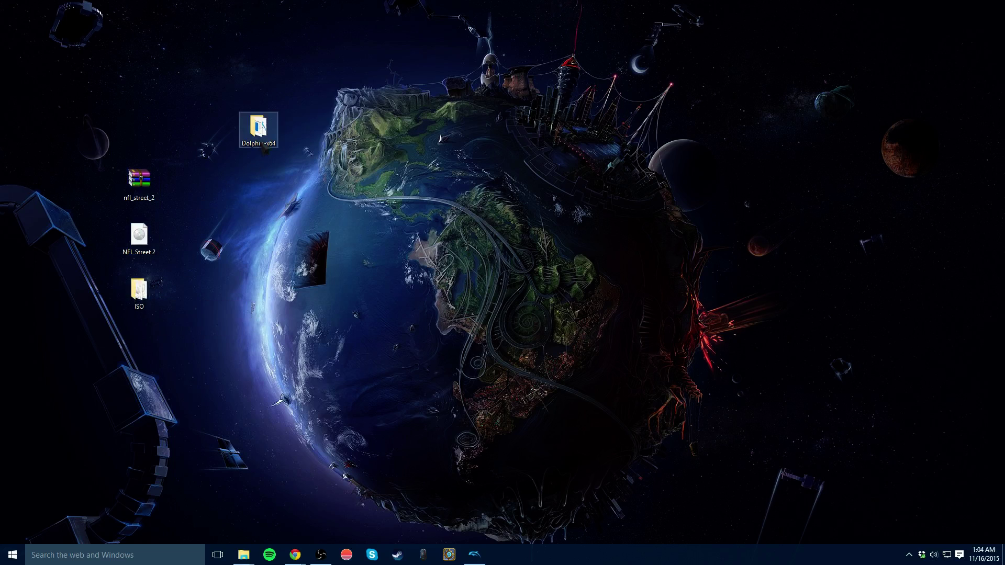
{"action": "double_click", "coordinate": [261, 136]}
{"action": "double_click", "coordinate": [167, 147]}
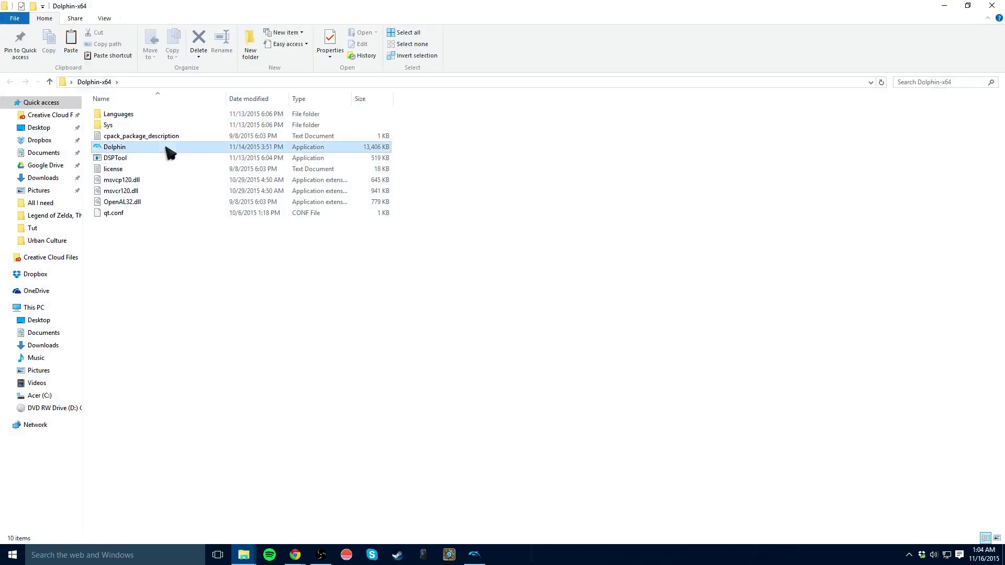
{"action": "scroll", "coordinate": [330, 226], "scroll_direction": "down", "scroll_amount": 3}
{"action": "scroll", "coordinate": [330, 226], "scroll_direction": "up", "scroll_amount": 3}
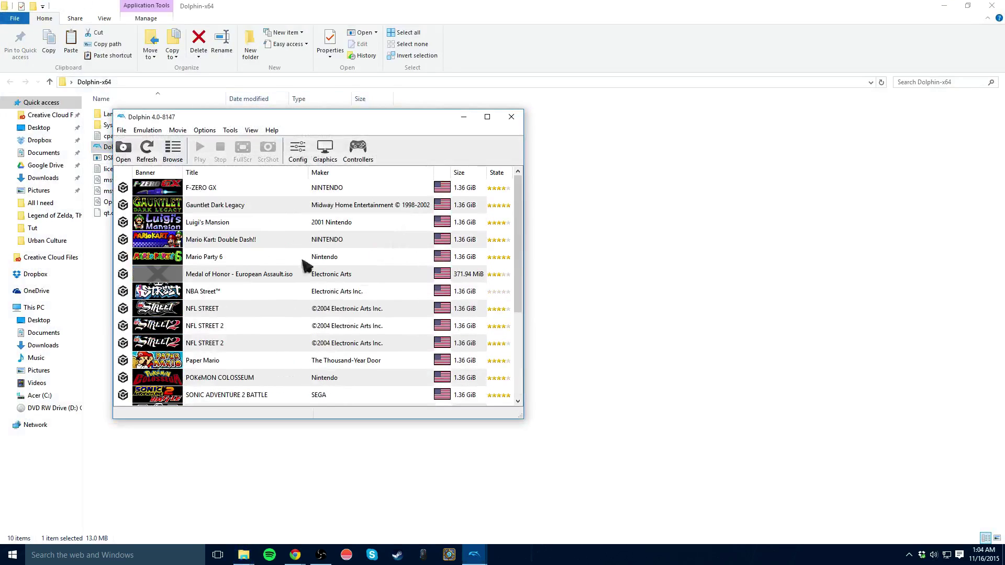
{"action": "scroll", "coordinate": [190, 272], "scroll_direction": "down", "scroll_amount": 3}
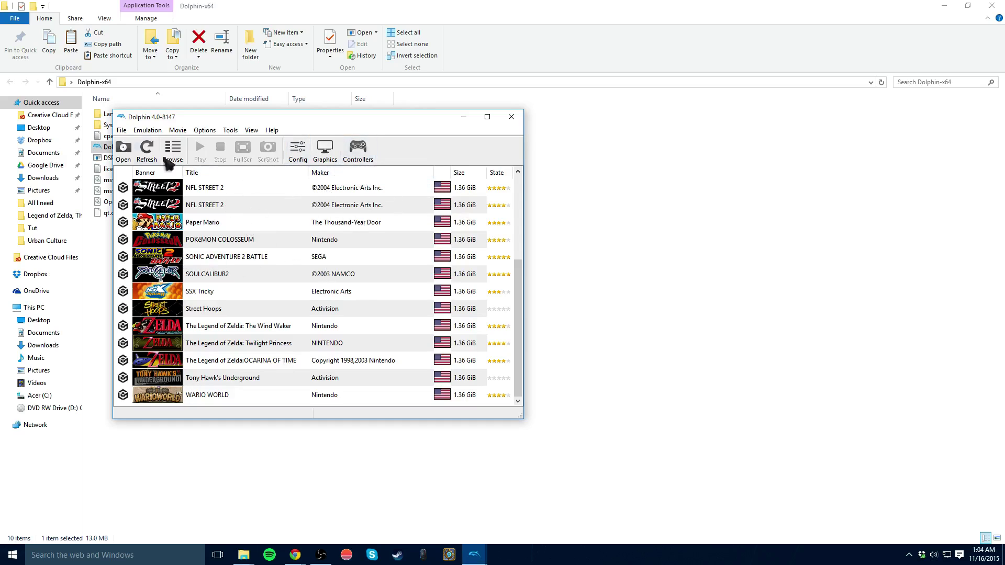
- Add the ISO folder from the Desktop as a game directory in Dolphin and check the game list
{"action": "left_click", "coordinate": [124, 131]}
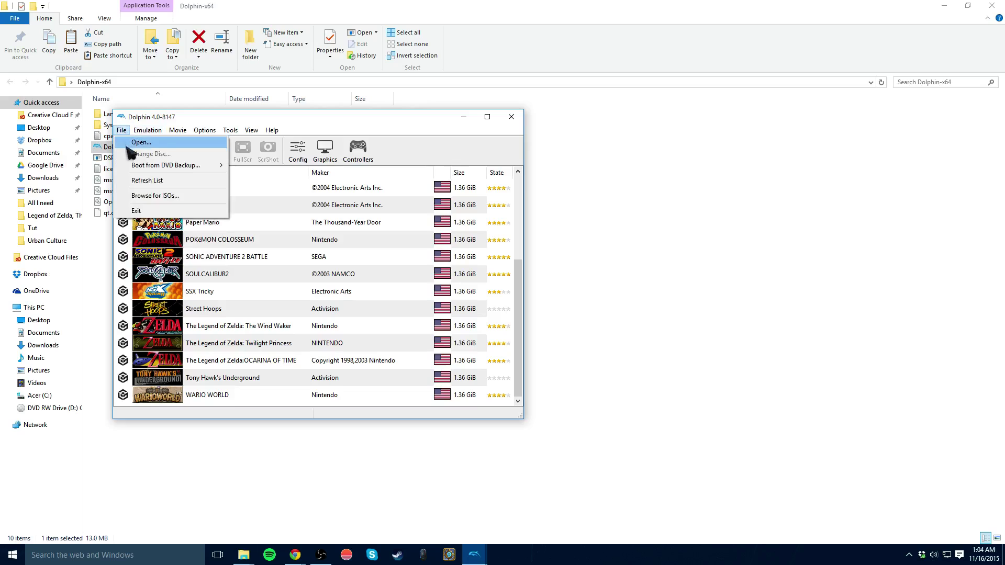
{"action": "left_click", "coordinate": [138, 199]}
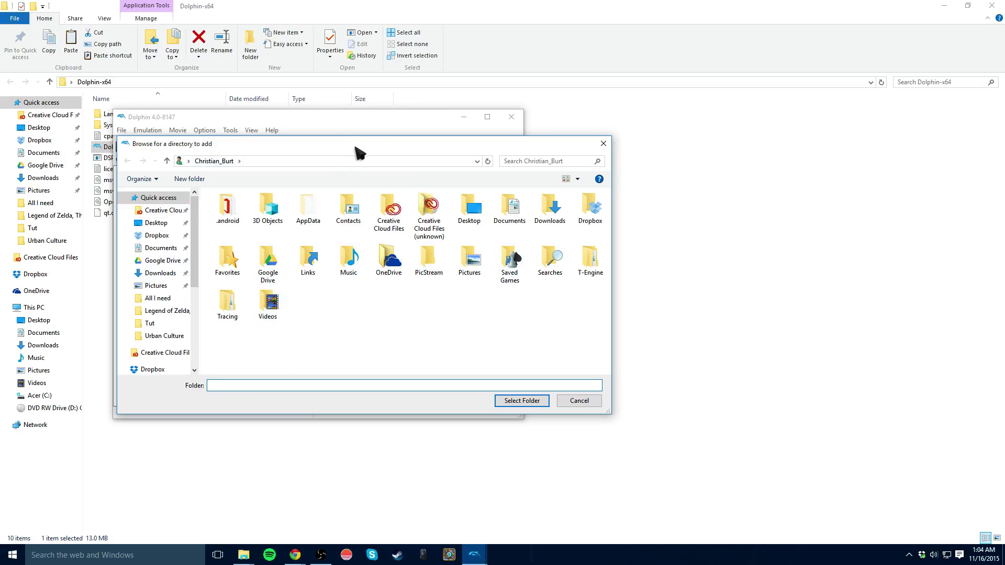
{"action": "double_click", "coordinate": [473, 220]}
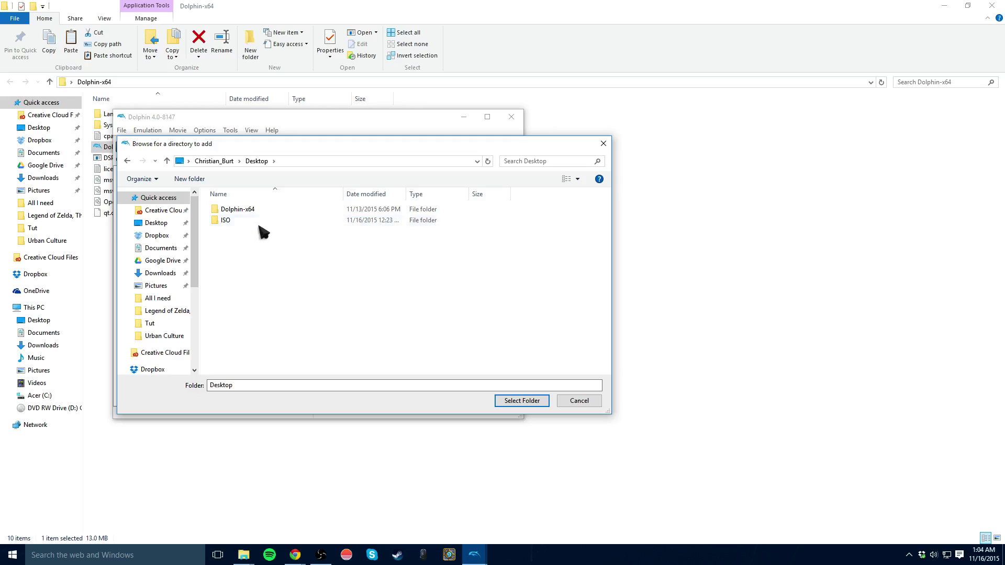
{"action": "left_click", "coordinate": [230, 220]}
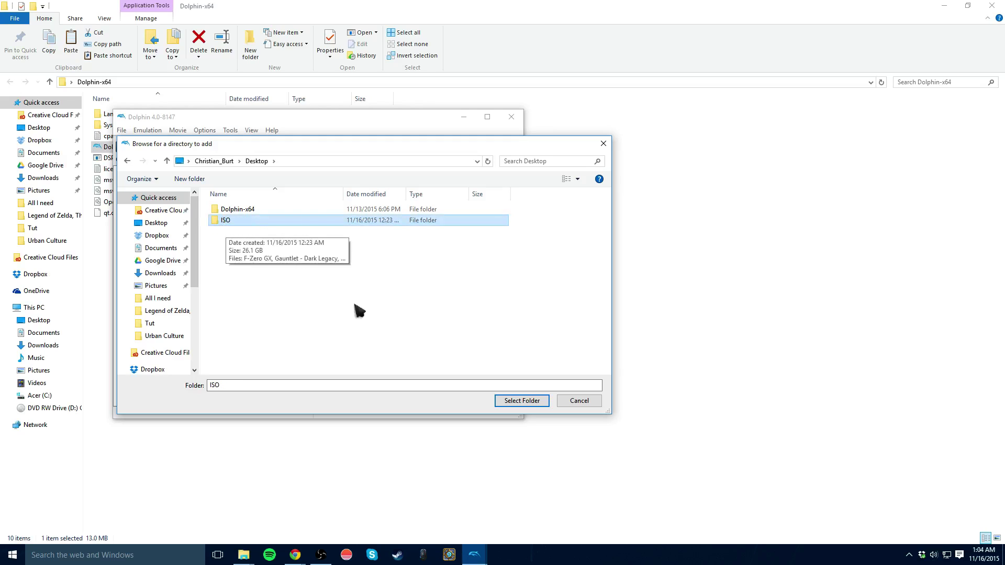
{"action": "left_click", "coordinate": [534, 402]}
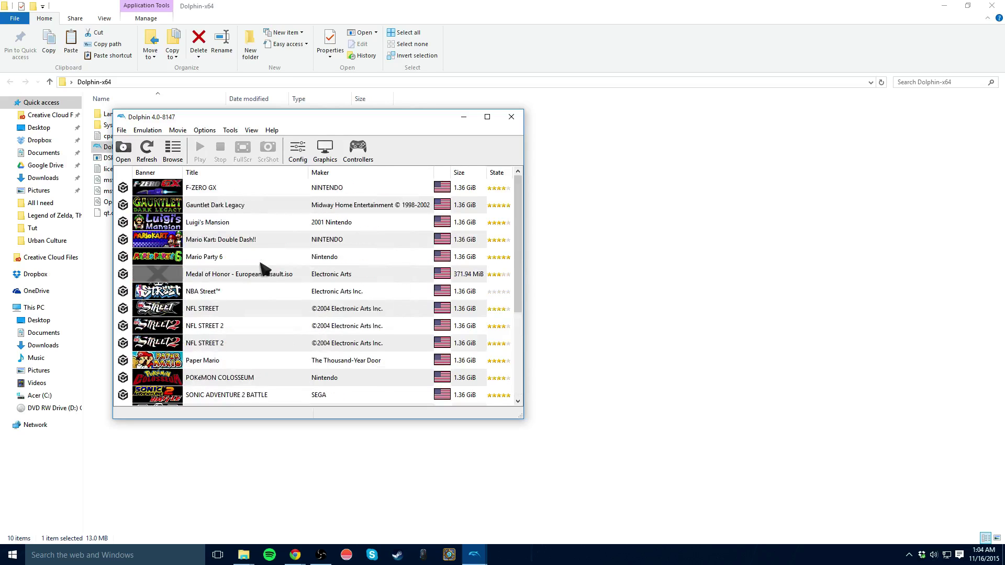
{"action": "scroll", "coordinate": [254, 221], "scroll_direction": "down", "scroll_amount": 2}
{"action": "scroll", "coordinate": [253, 220], "scroll_direction": "down", "scroll_amount": 1}
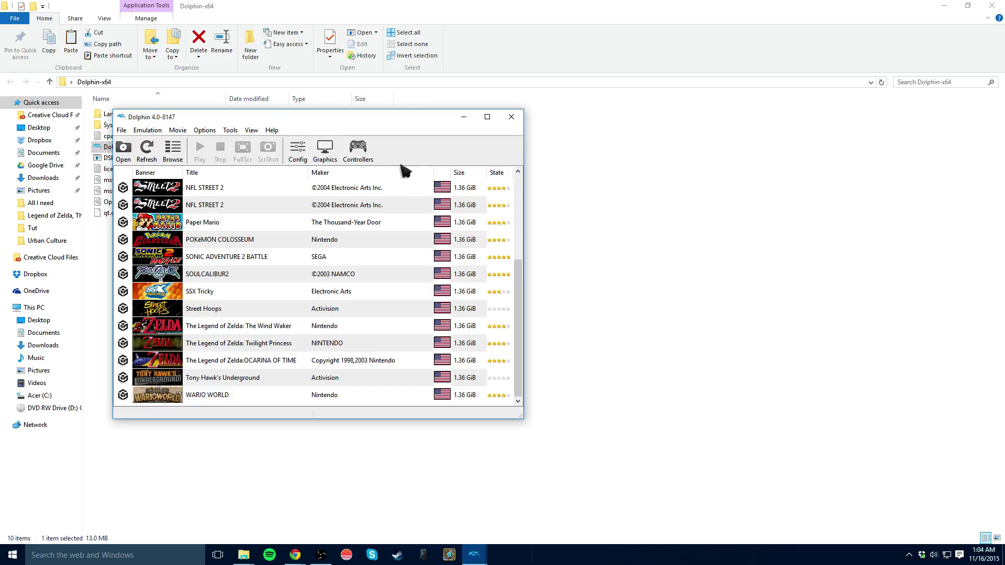
- Move the Dolphin window clear of the folder's file list, browse the games and select F-ZERO GX
{"action": "left_click_drag", "start_coordinate": [300, 118], "coordinate": [542, 160]}
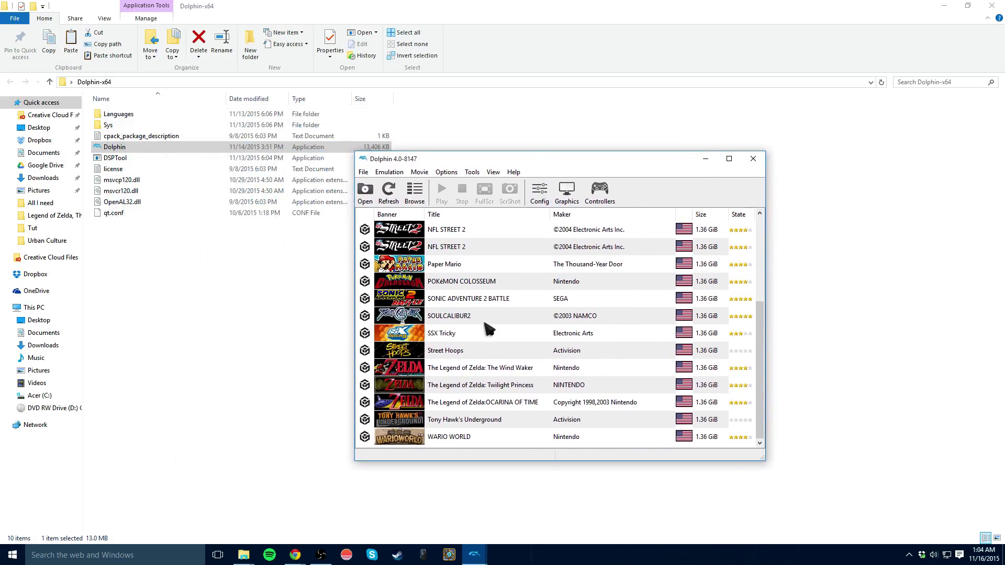
{"action": "scroll", "coordinate": [483, 316], "scroll_direction": "up", "scroll_amount": 3}
{"action": "left_click", "coordinate": [469, 371]}
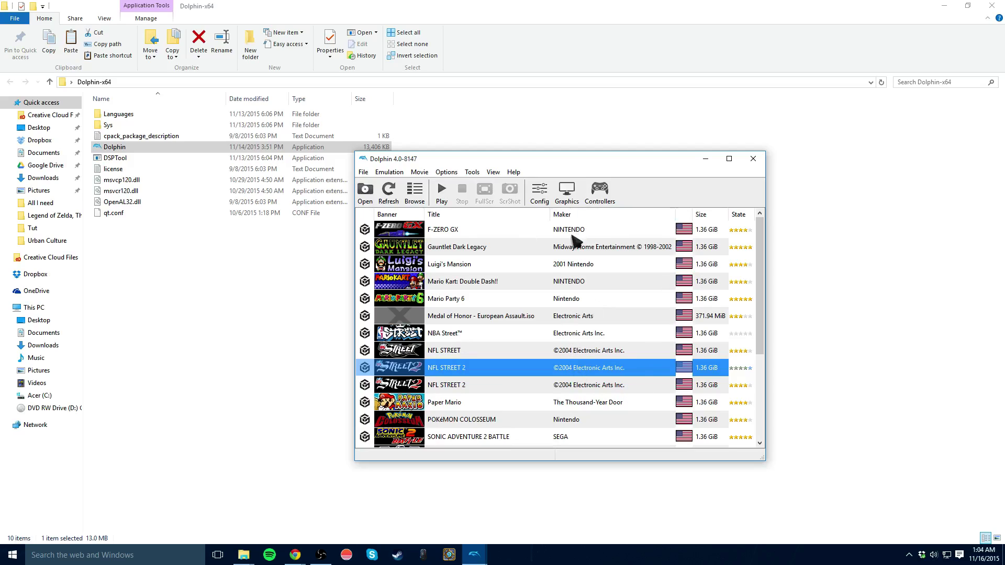
{"action": "left_click", "coordinate": [502, 245]}
{"action": "left_click", "coordinate": [455, 234]}
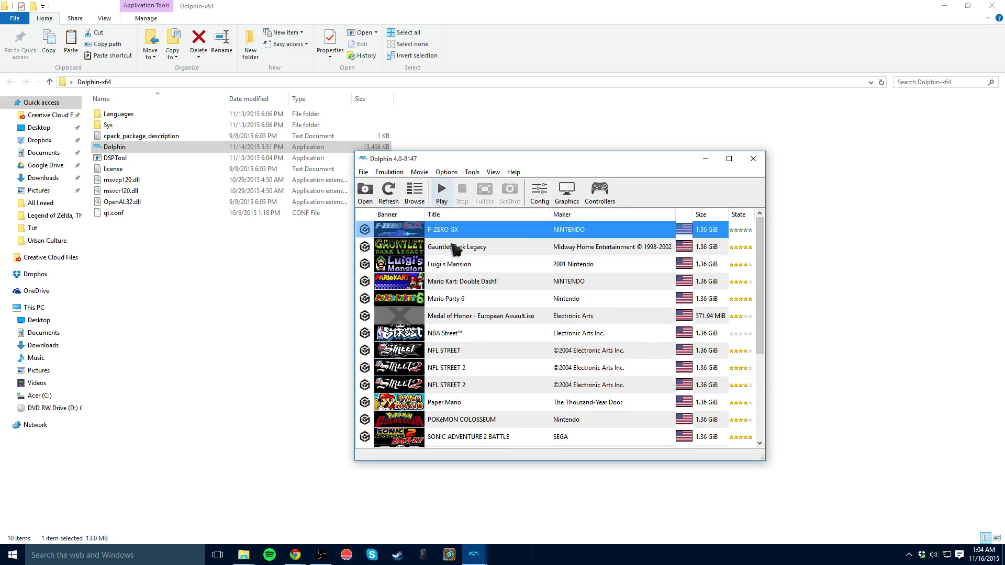
{"action": "scroll", "coordinate": [460, 252], "scroll_direction": "down", "scroll_amount": 3}
{"action": "scroll", "coordinate": [462, 264], "scroll_direction": "up", "scroll_amount": 3}
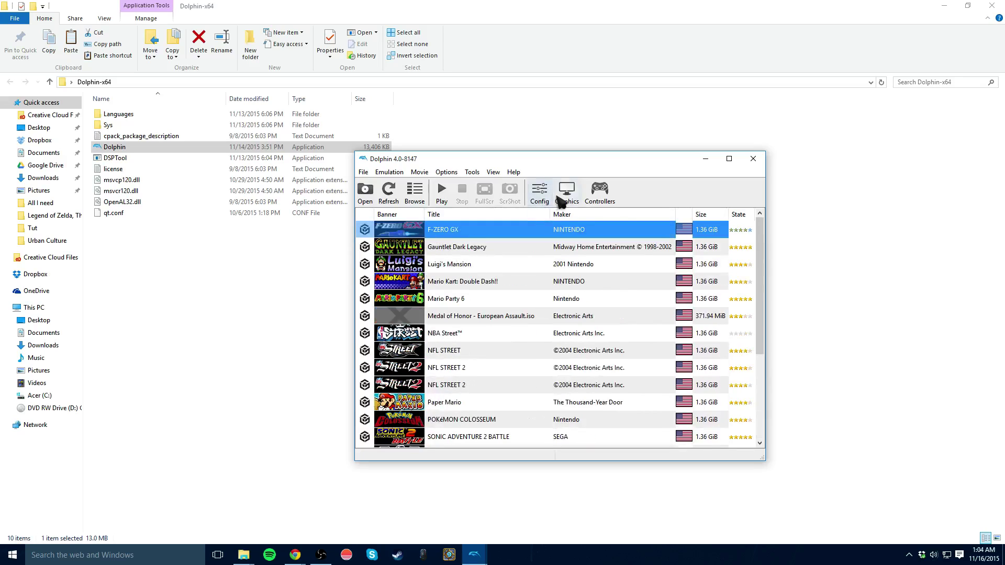
- View Dolphin's graphics, controller and general configuration settings, closing each dialog without changes
{"action": "left_click", "coordinate": [570, 193]}
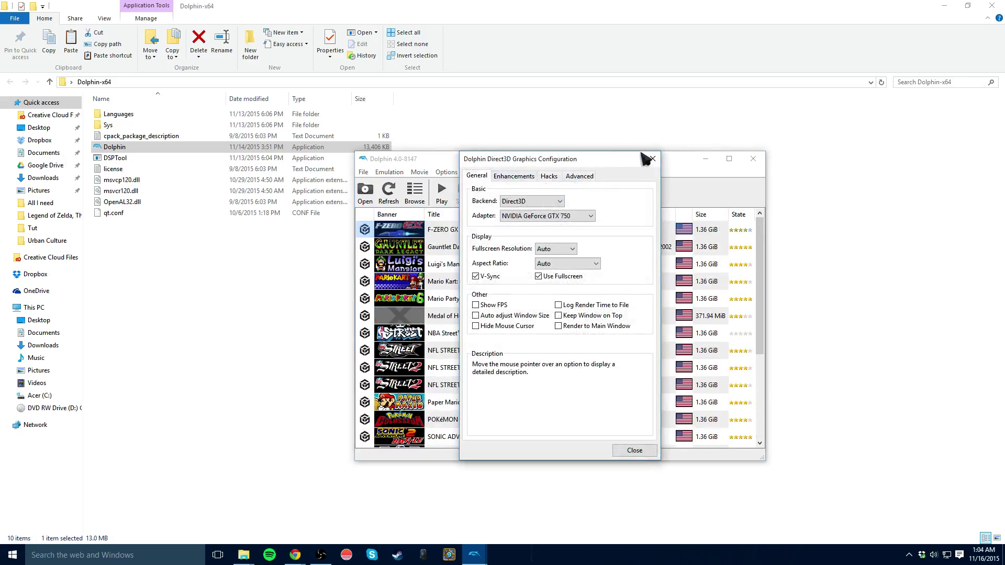
{"action": "left_click", "coordinate": [651, 159]}
{"action": "left_click", "coordinate": [599, 195]}
{"action": "left_click", "coordinate": [638, 124]}
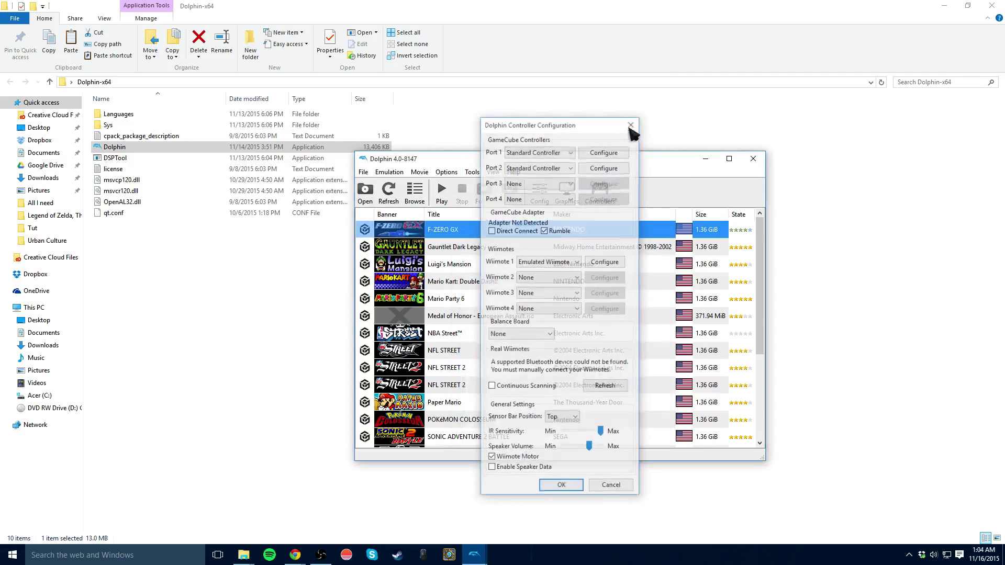
{"action": "left_click", "coordinate": [549, 194]}
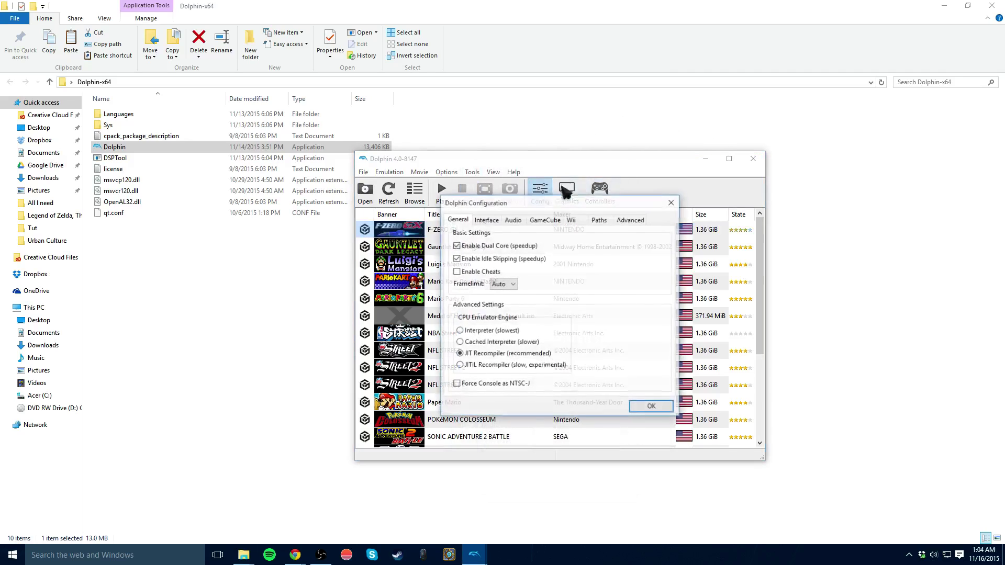
{"action": "left_click", "coordinate": [668, 203]}
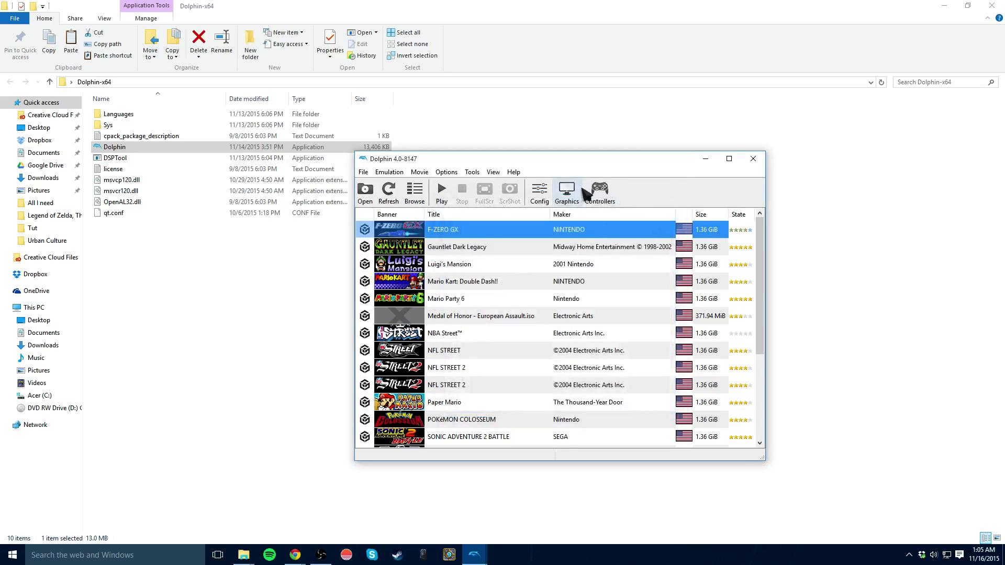
- Select Luigi's Mansion in the Dolphin game list and look through the other available games
{"action": "mouse_move", "coordinate": [421, 163]}
{"action": "left_mouse_down"}
{"action": "mouse_move", "coordinate": [439, 148]}
{"action": "mouse_move", "coordinate": [446, 117]}
{"action": "mouse_move", "coordinate": [244, 101]}
{"action": "mouse_move", "coordinate": [428, 176]}
{"action": "left_mouse_up"}
{"action": "left_click", "coordinate": [464, 280]}
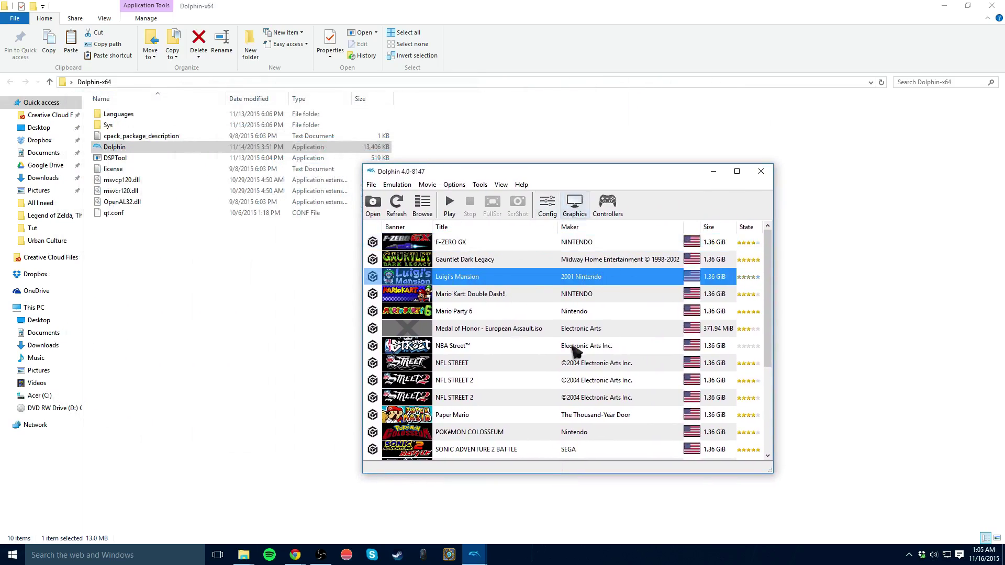
{"action": "scroll", "coordinate": [461, 343], "scroll_direction": "down", "scroll_amount": 3}
{"action": "scroll", "coordinate": [460, 346], "scroll_direction": "up", "scroll_amount": 3}
{"action": "scroll", "coordinate": [436, 350], "scroll_direction": "down", "scroll_amount": 3}
{"action": "scroll", "coordinate": [436, 350], "scroll_direction": "up", "scroll_amount": 3}
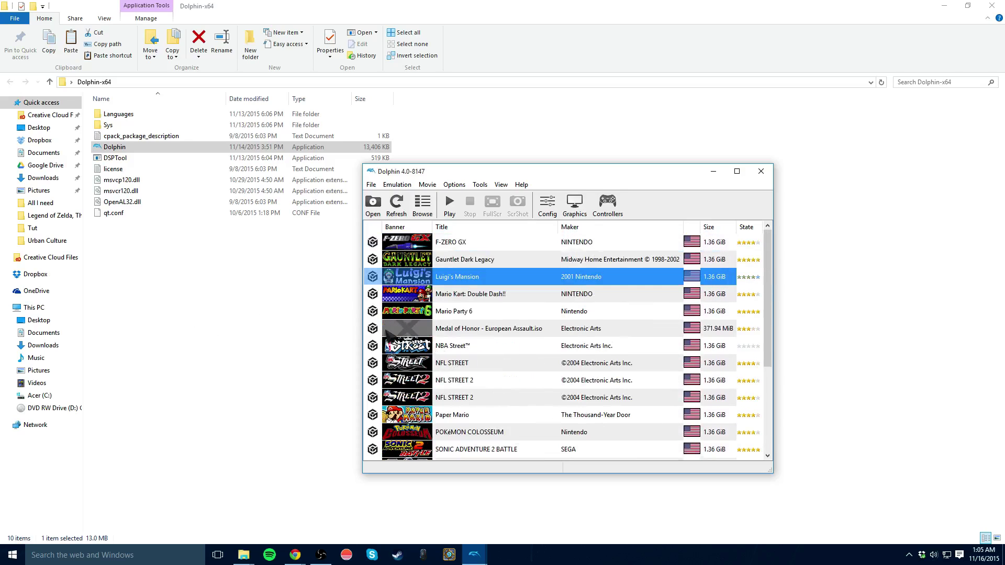